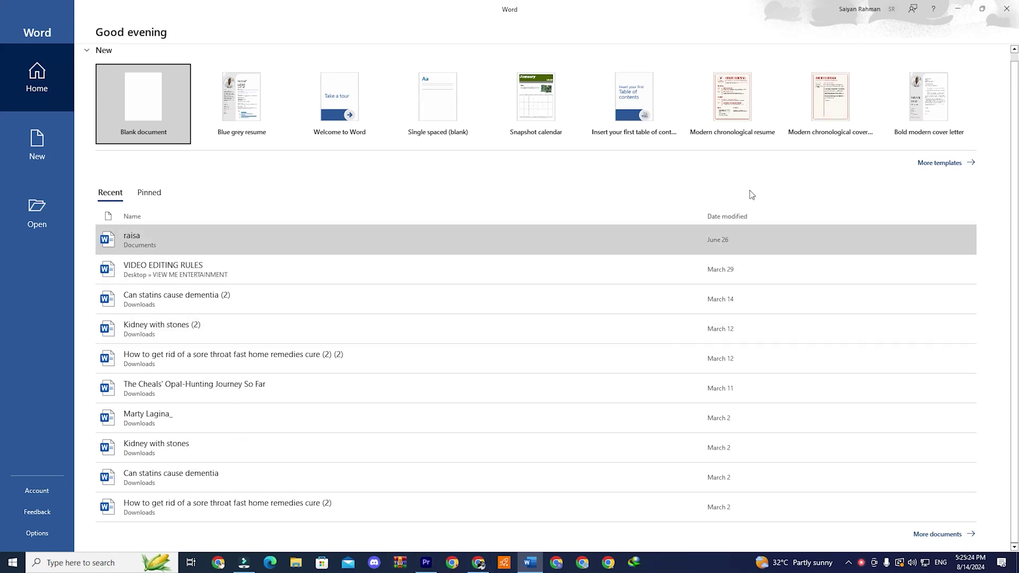
- Launch Excel from Windows search so its start page lists recent workbooks
left_click(735, 103)
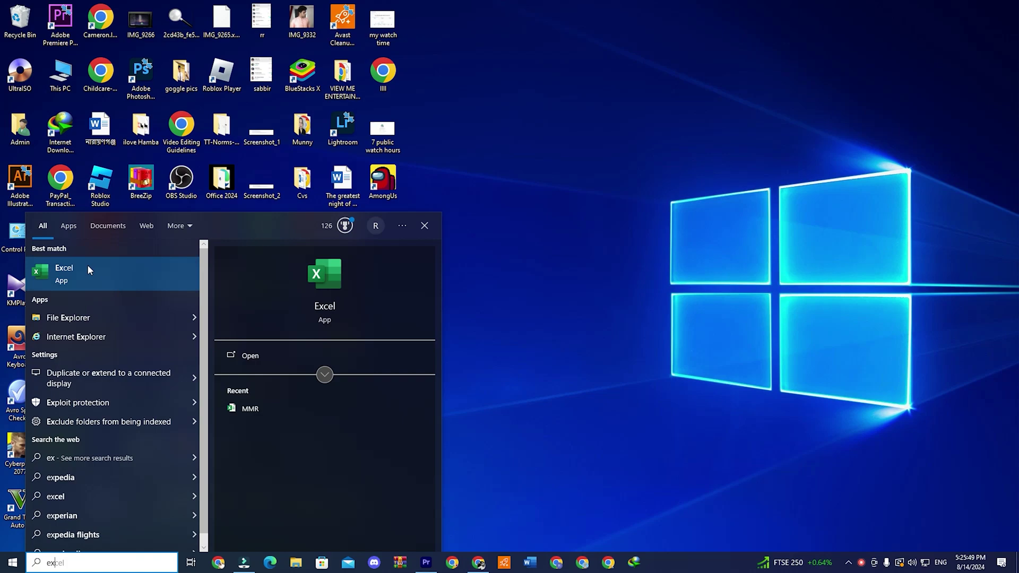
left_click(77, 275)
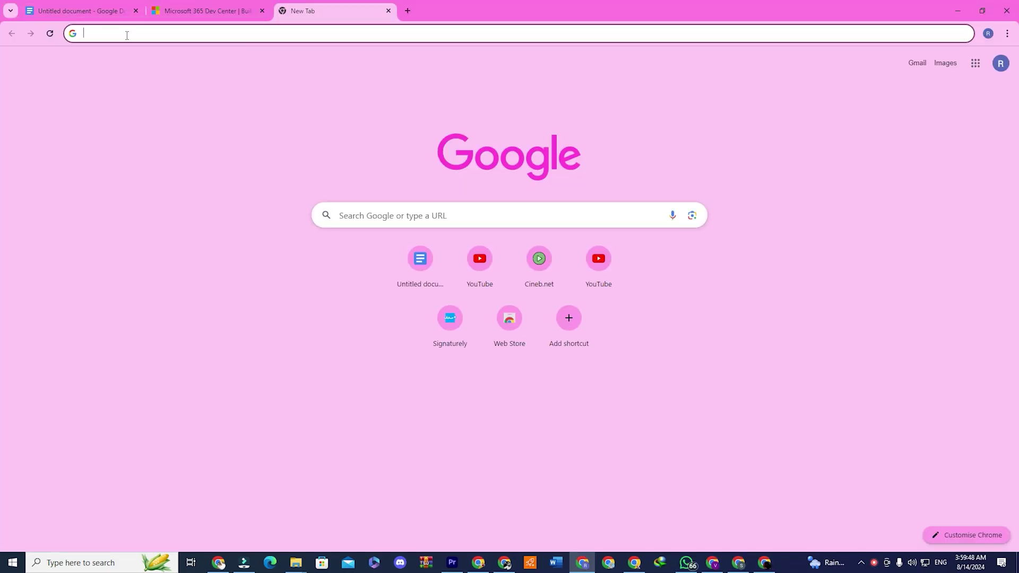
- Search the web for 'office deployment tool' and download its installer from Microsoft
type("off")
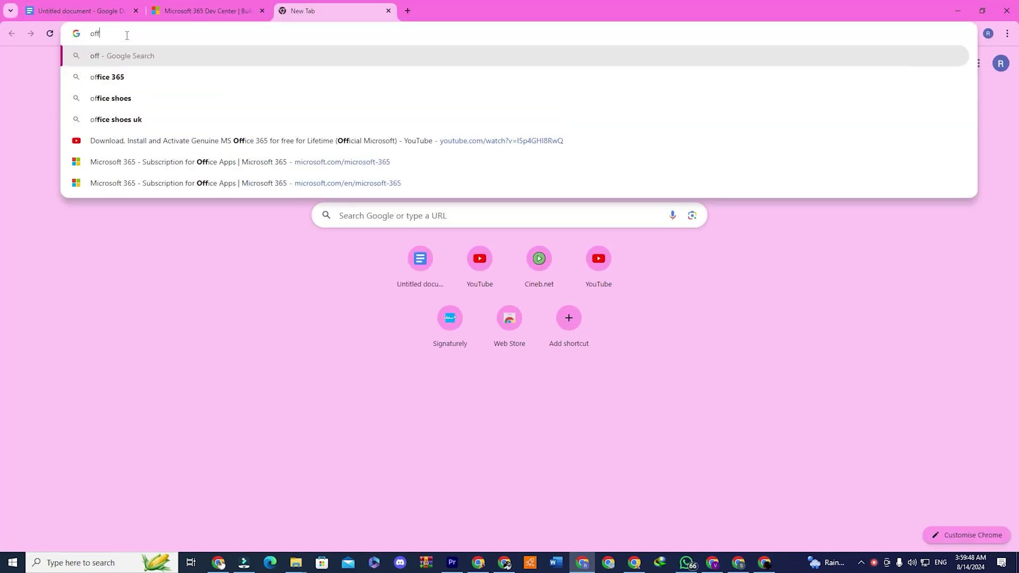
type("ice deployment")
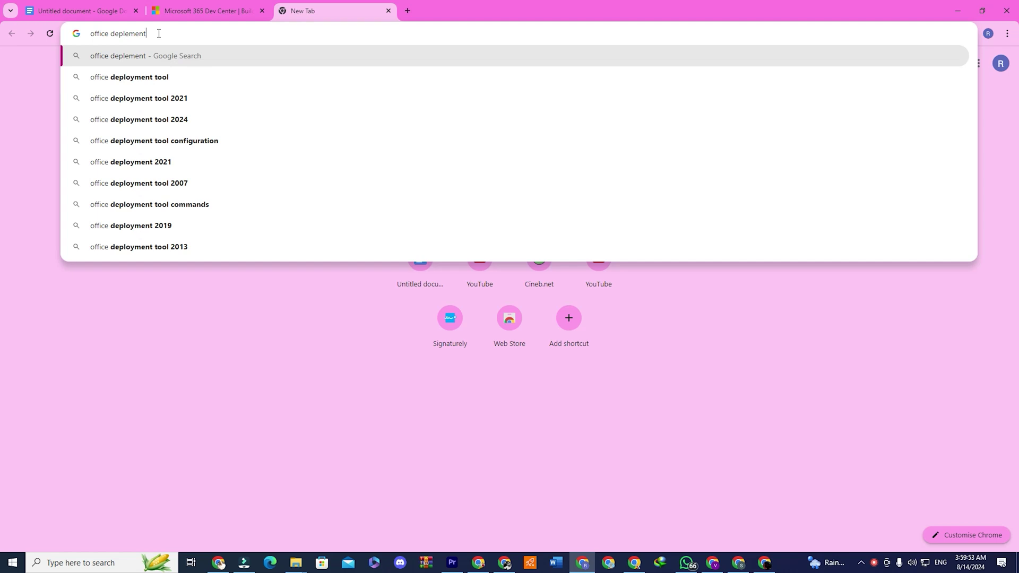
type(" tool")
key("Return")
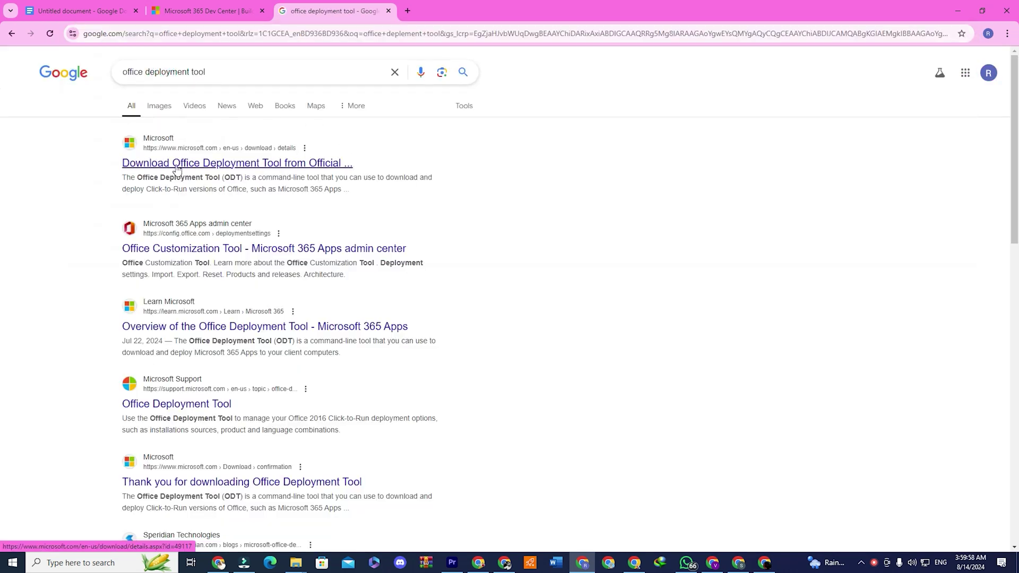
left_click(214, 163)
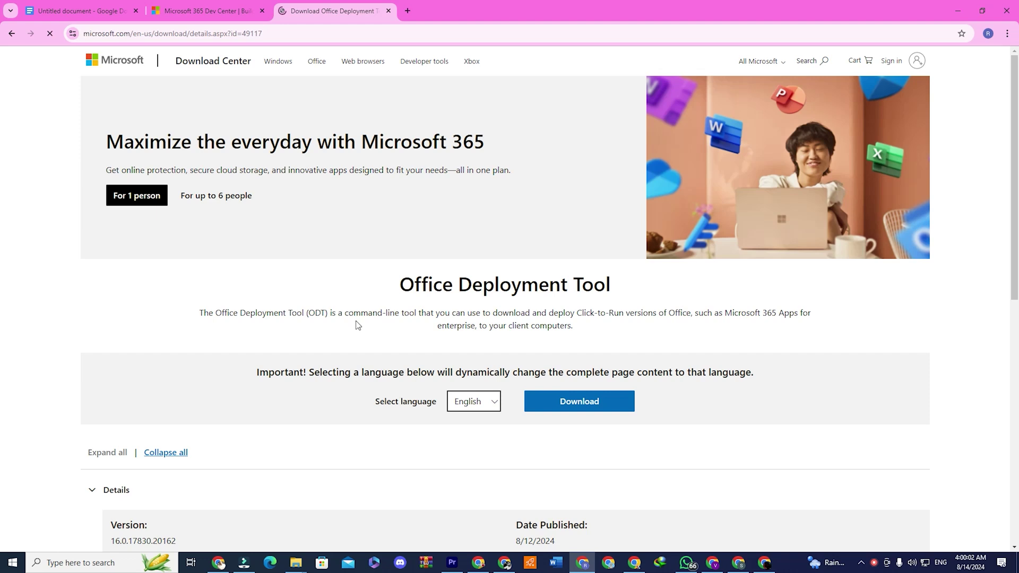
left_click(601, 406)
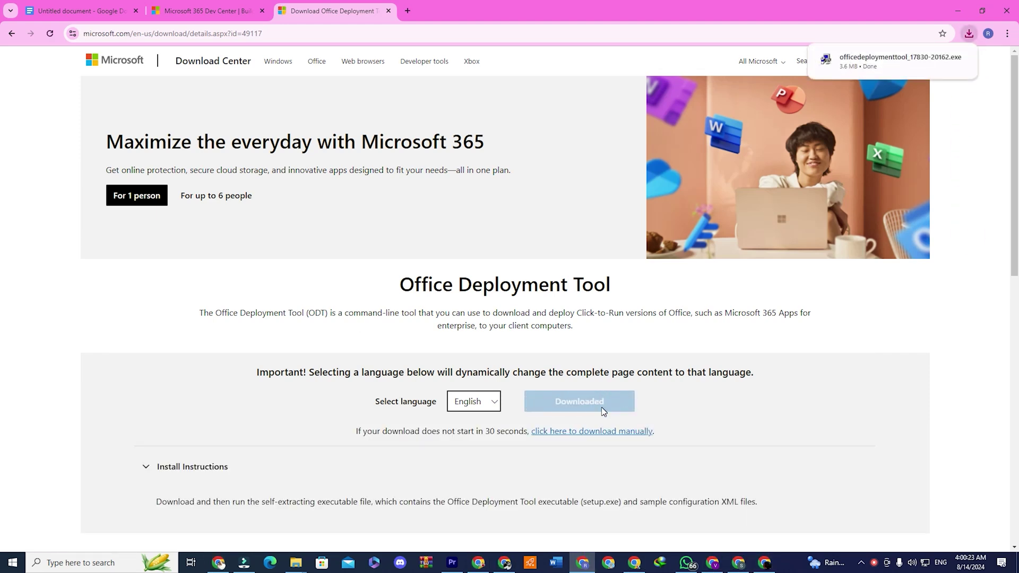
- Create a new desktop folder named 'Office 2024'
left_click(941, 60)
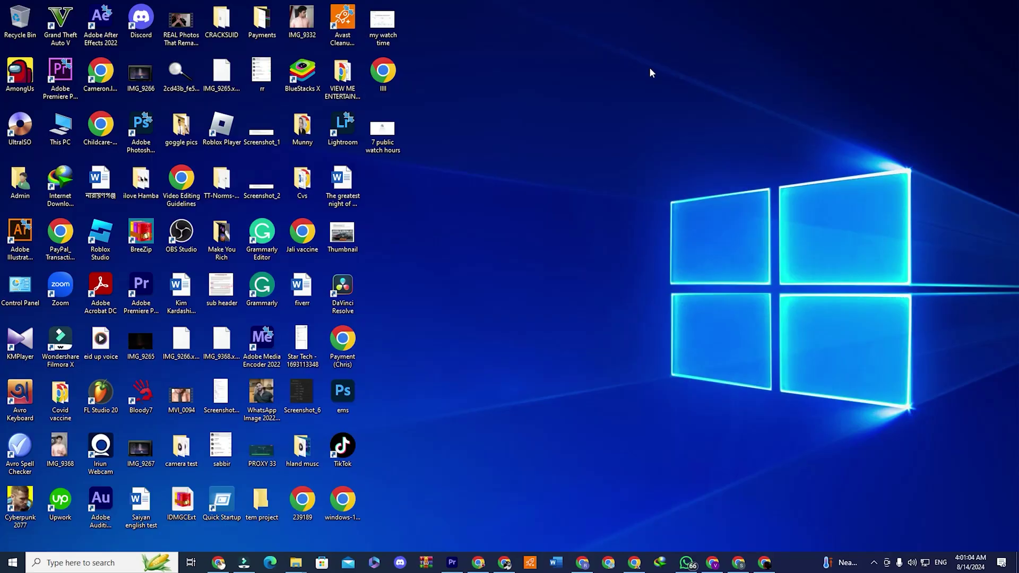
right_click(652, 72)
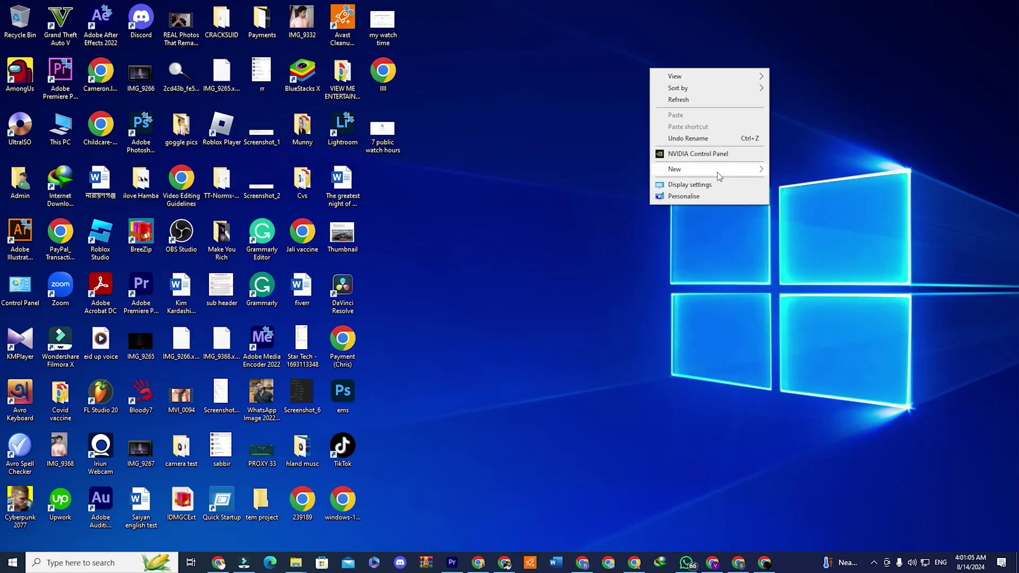
mouse_move(708, 169)
left_click(799, 170)
type("Office 2")
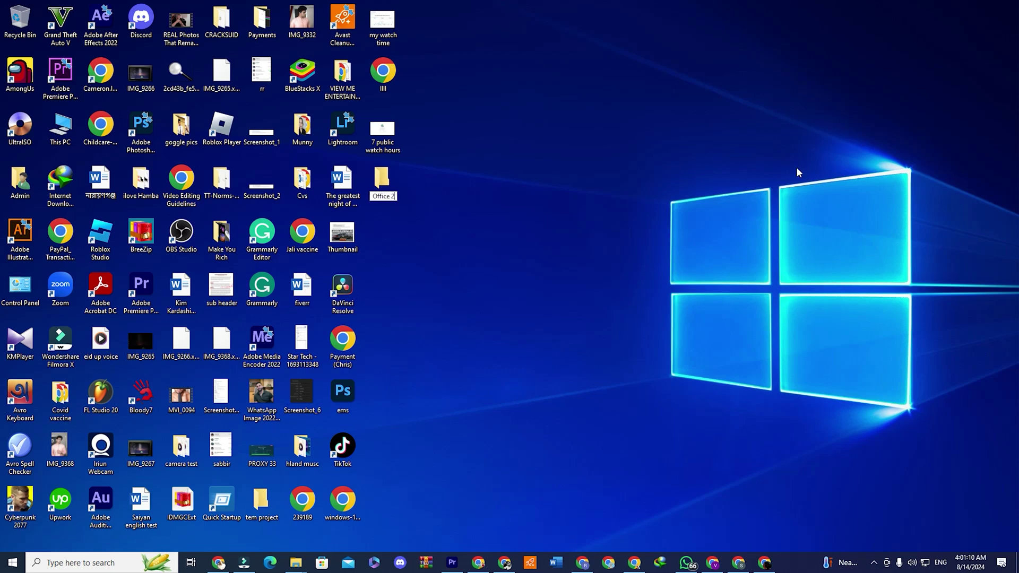
type("024")
key("Return")
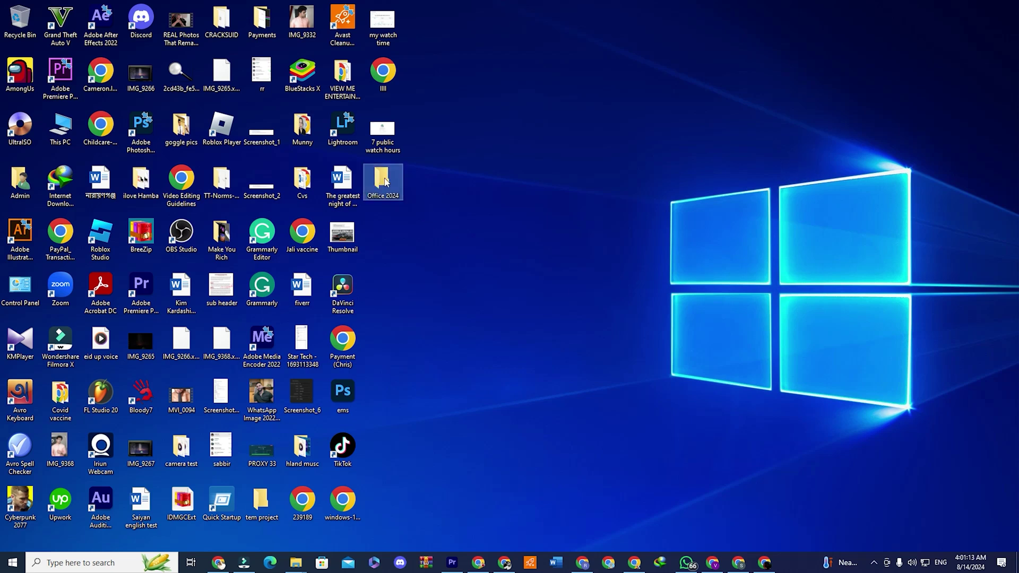
- Copy the officedeploymenttool file from Downloads and minimize Explorer
key("super+e")
right_click(186, 134)
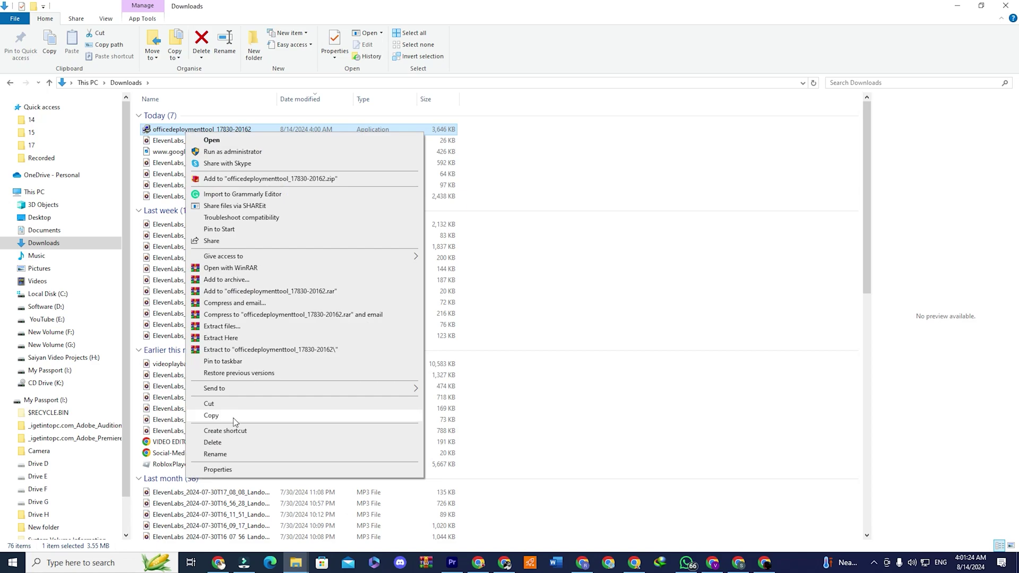
left_click(233, 415)
left_click(957, 5)
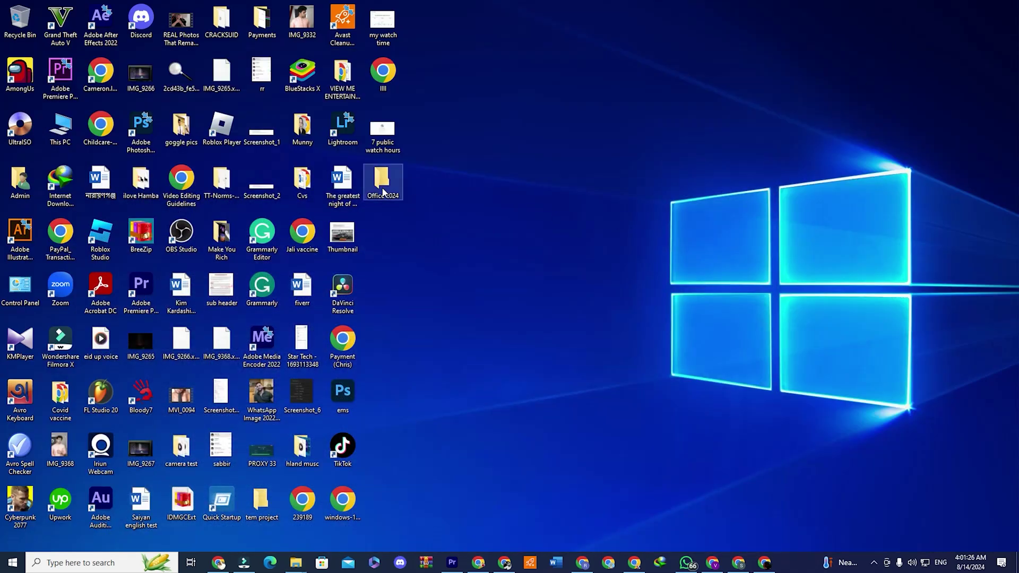
- Paste the deployment tool into the Office 2024 folder
double_click(381, 181)
left_click(569, 207)
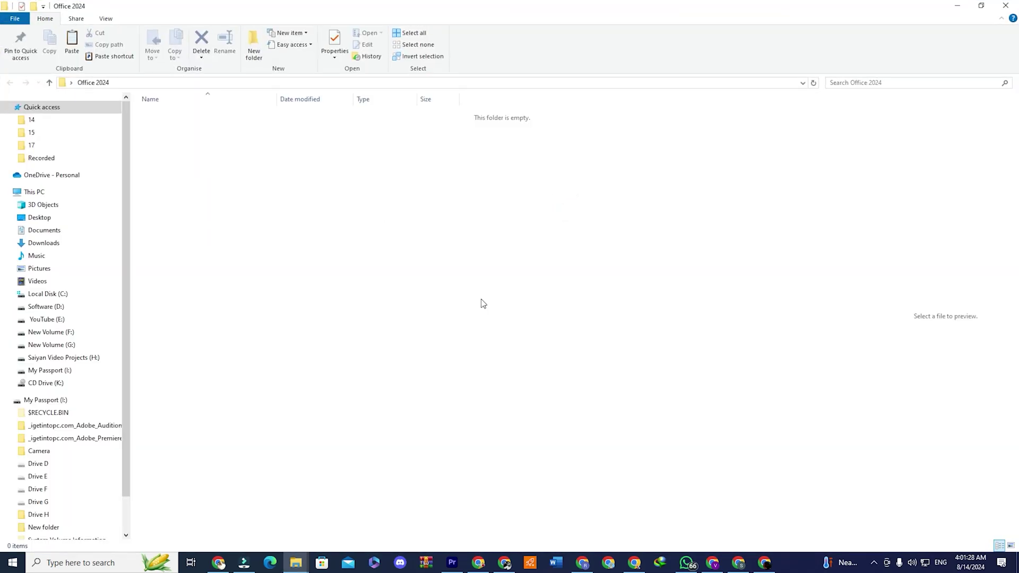
right_click(481, 300)
left_click(527, 374)
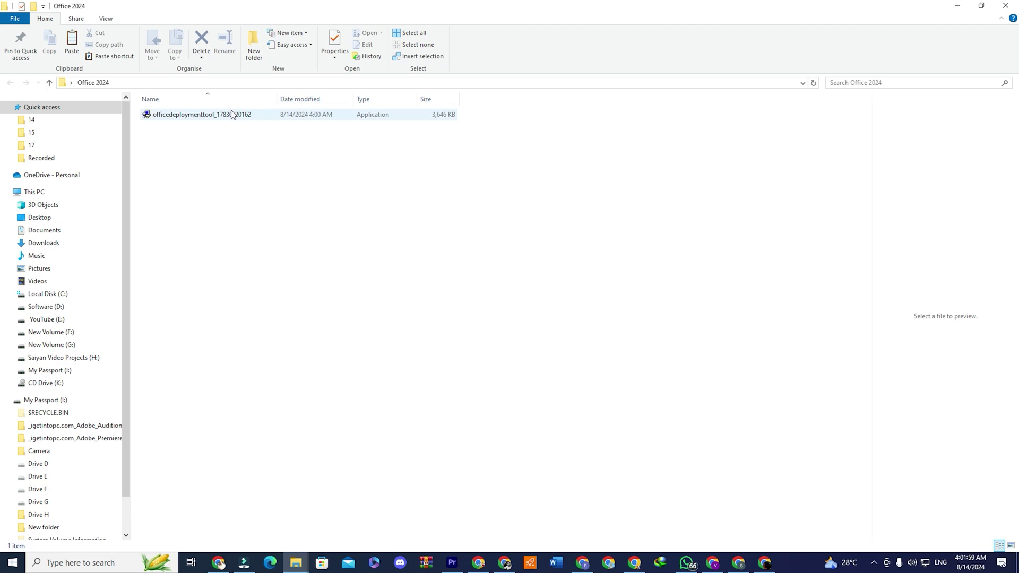
- Run the Office Deployment Tool and accept its license terms
right_click(232, 116)
left_click(308, 133)
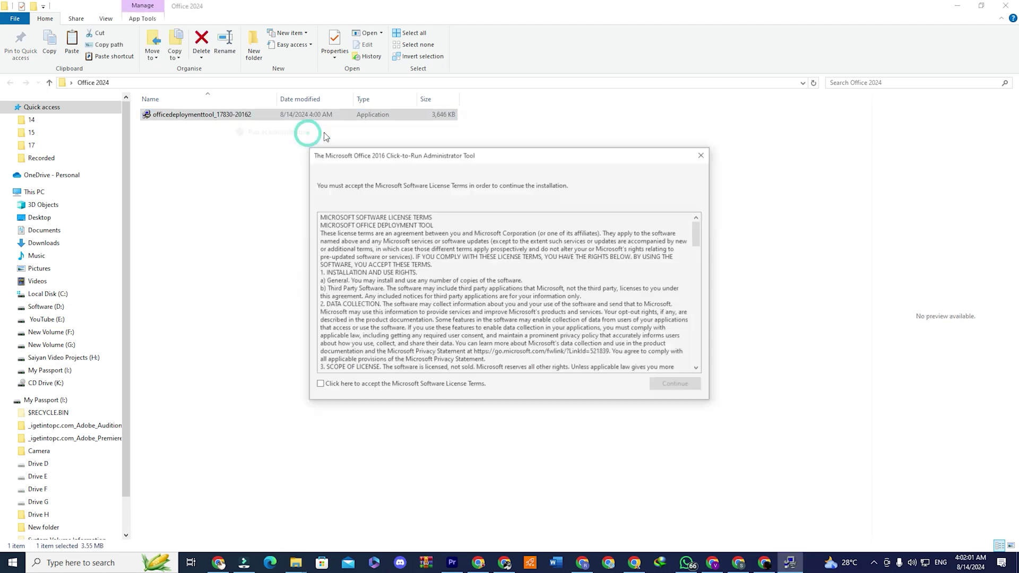
left_click(318, 386)
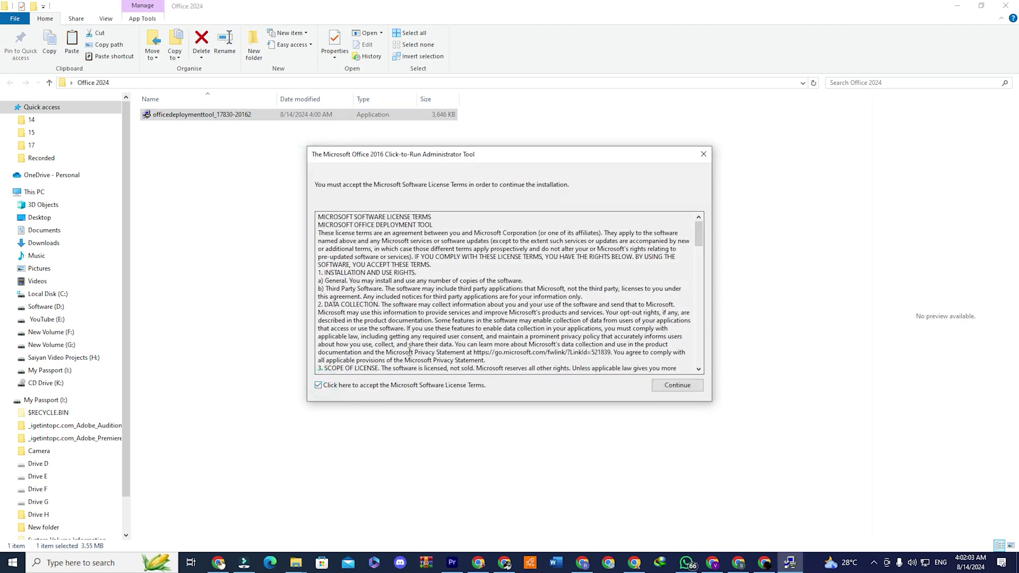
scroll(428, 332, "down", 5)
scroll(427, 332, "down", 5)
scroll(427, 332, "down", 5)
scroll(427, 332, "down", 5)
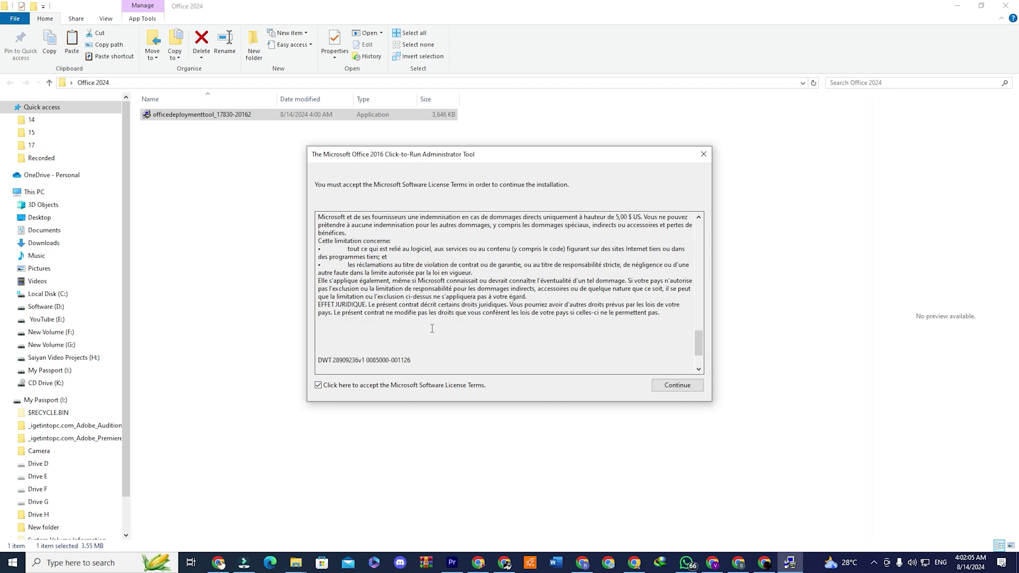
scroll(436, 330, "down", 3)
left_click(671, 387)
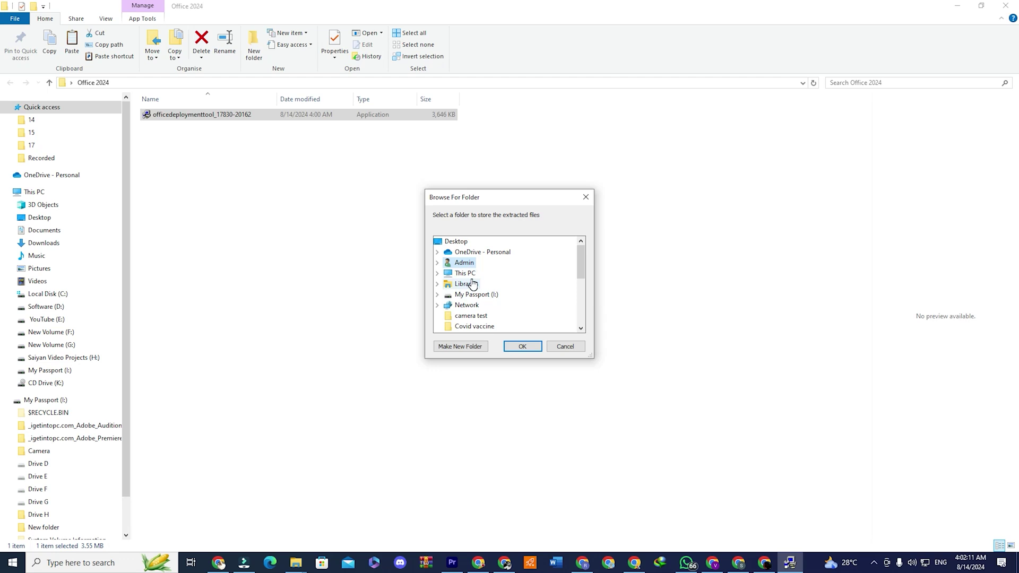
- Extract the tool's files into the Office 2024 folder
scroll(478, 297, "down", 5)
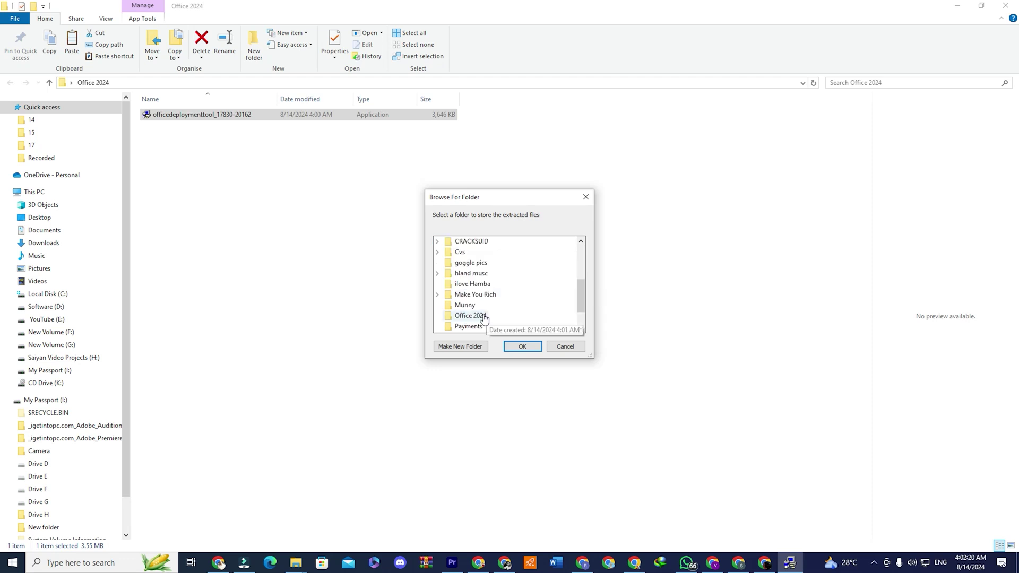
left_click(478, 316)
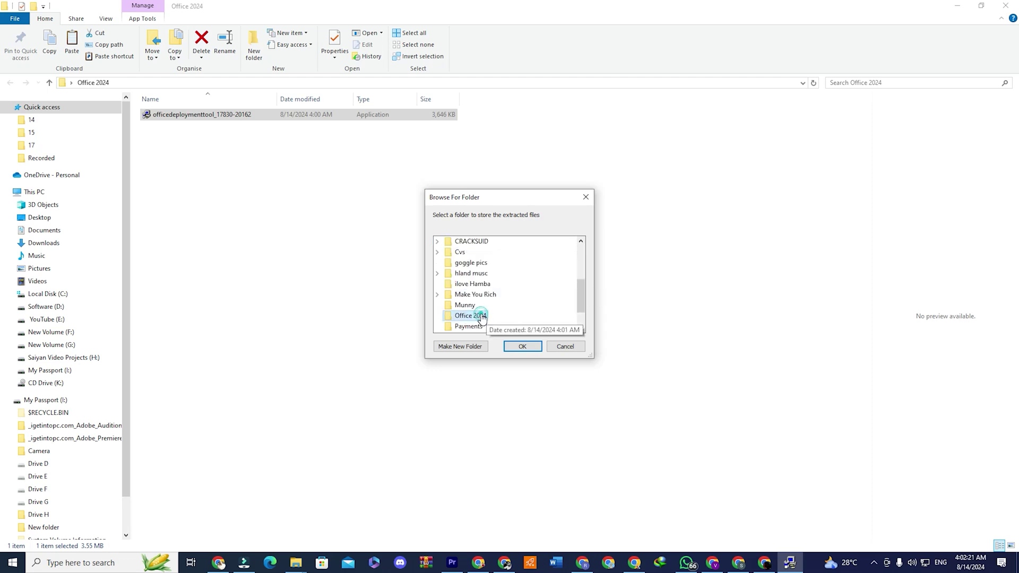
left_click(525, 348)
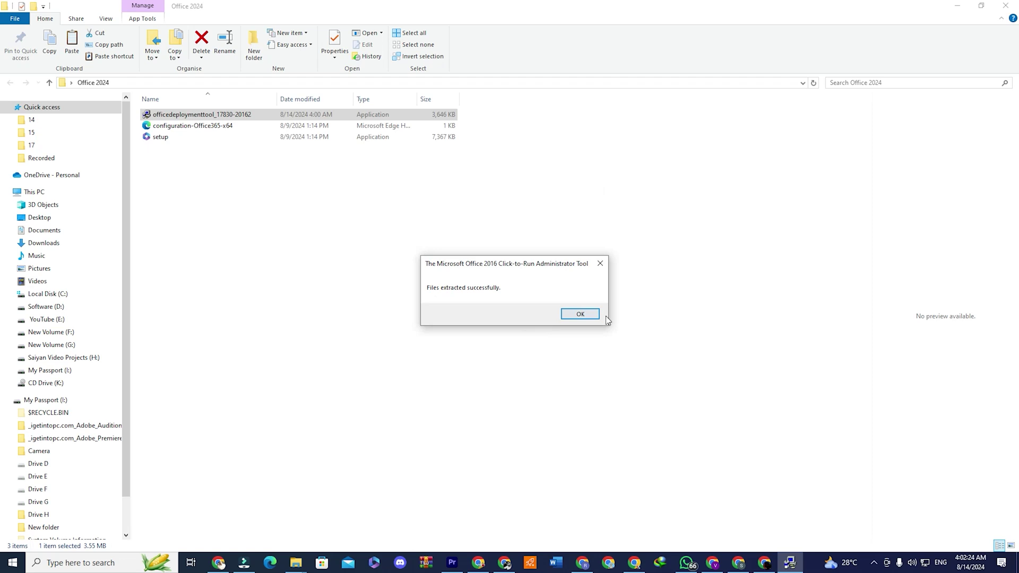
- Open configuration-Office365-x64 in Notepad and bring up Microsoft's example configuration page
left_click(580, 314)
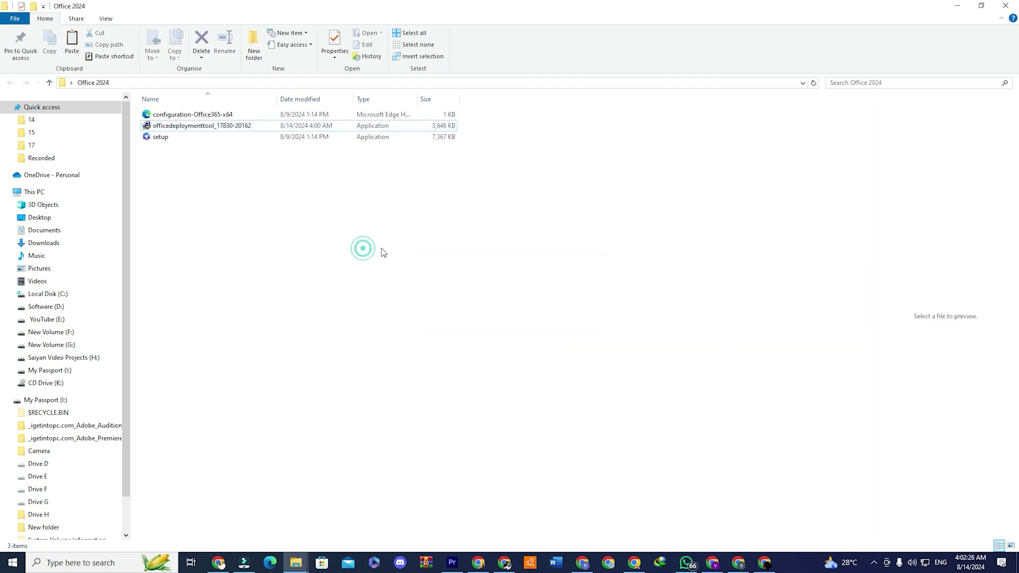
mouse_move(295, 562)
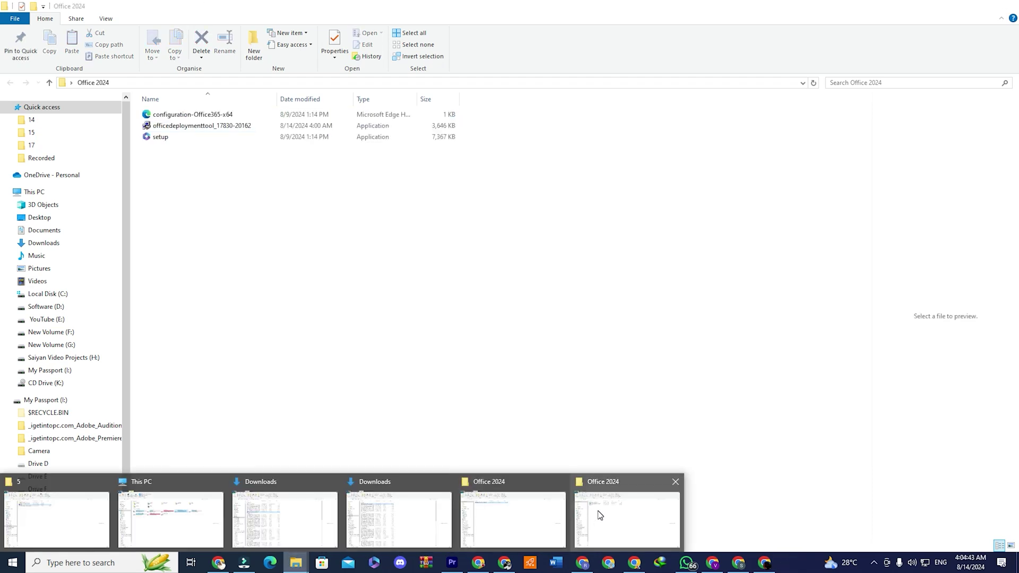
left_click(598, 510)
left_click(445, 335)
left_click(220, 116)
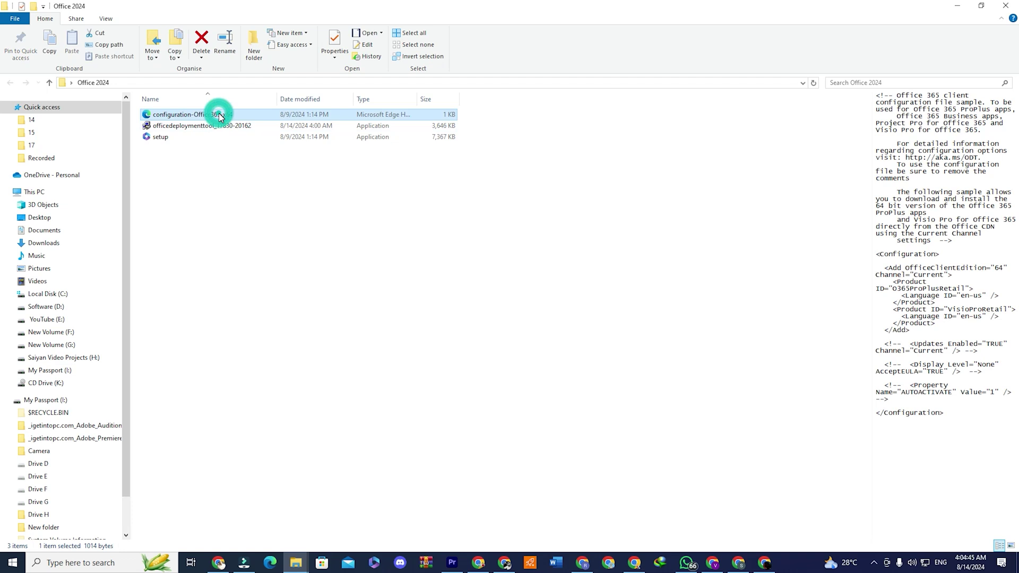
right_click(219, 114)
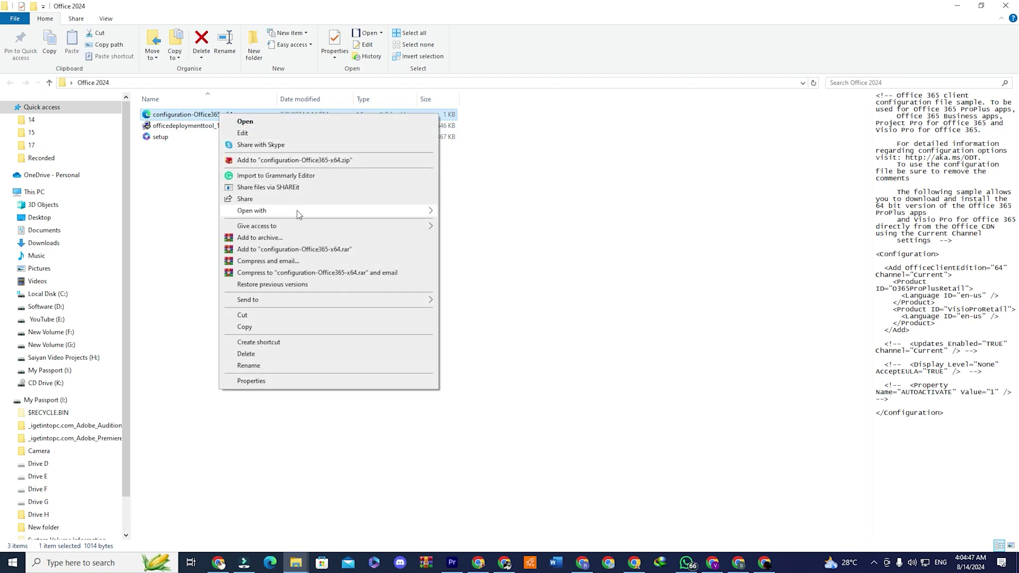
mouse_move(252, 210)
left_click(467, 235)
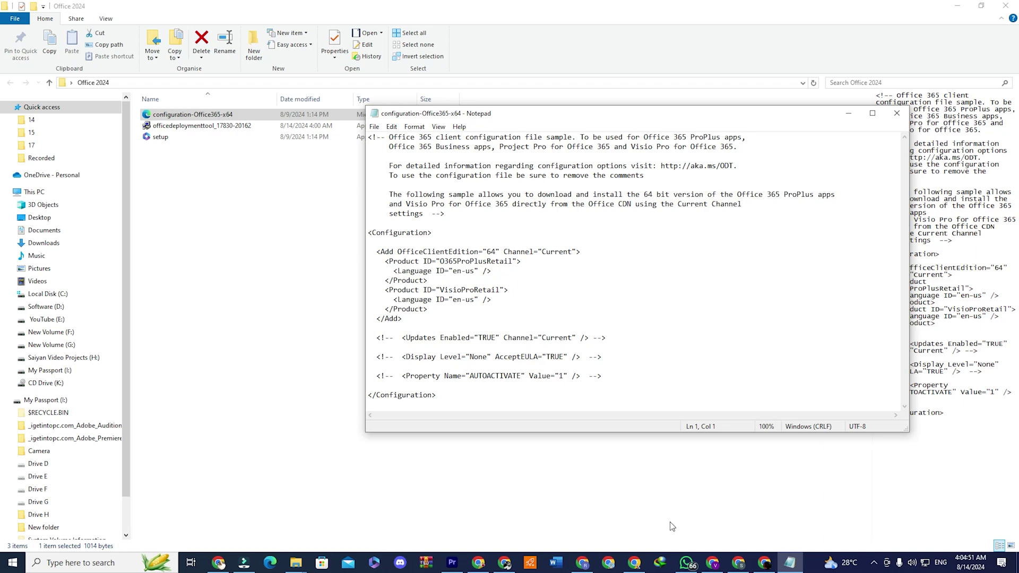
left_click(765, 563)
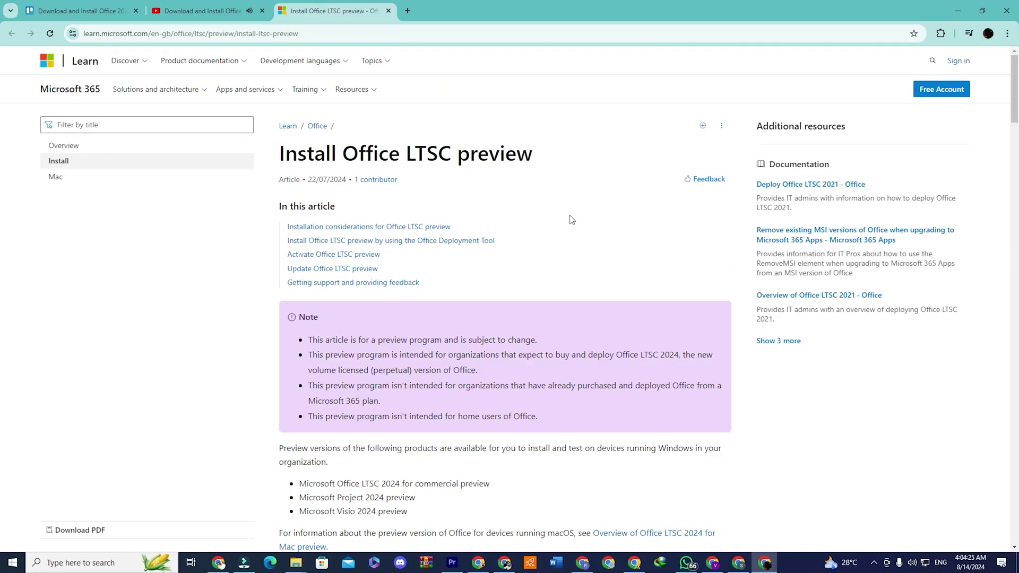
- Copy the XML under 'Example configuration.xml file' on Microsoft Learn
scroll(603, 278, "down", 4)
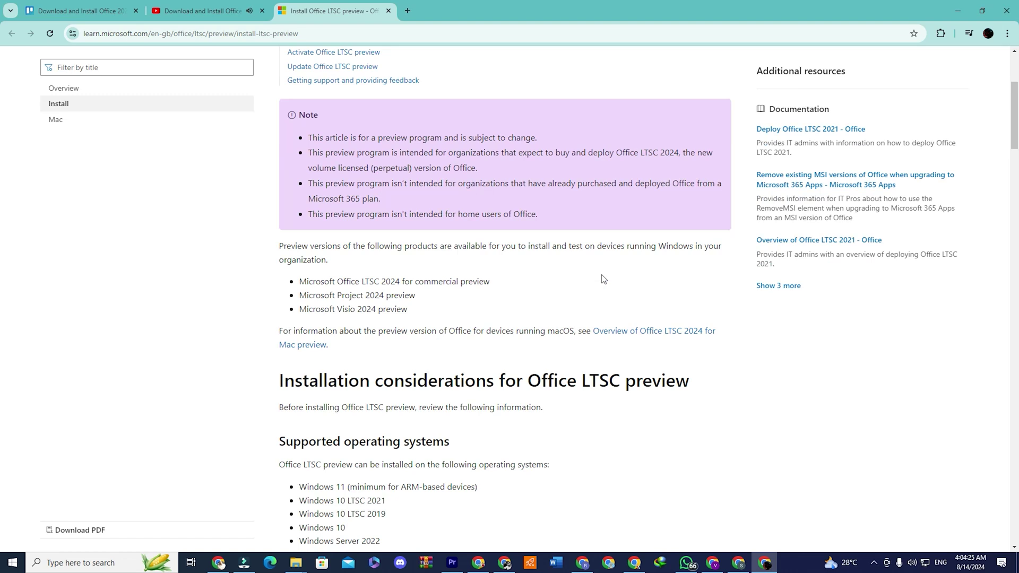
scroll(604, 279, "down", 5)
scroll(603, 281, "down", 7)
scroll(601, 284, "down", 4)
scroll(601, 287, "down", 5)
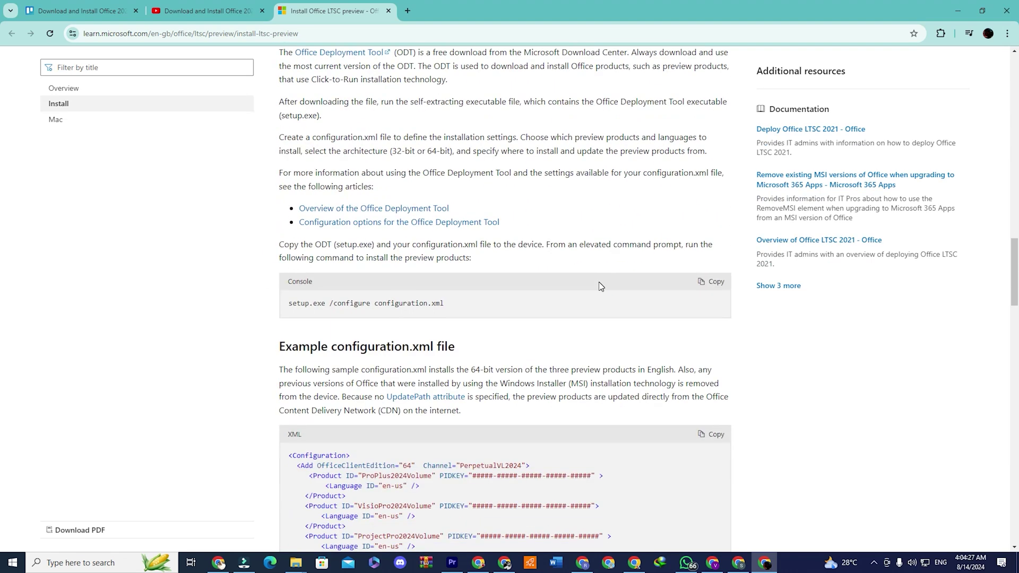
scroll(600, 286, "down", 3)
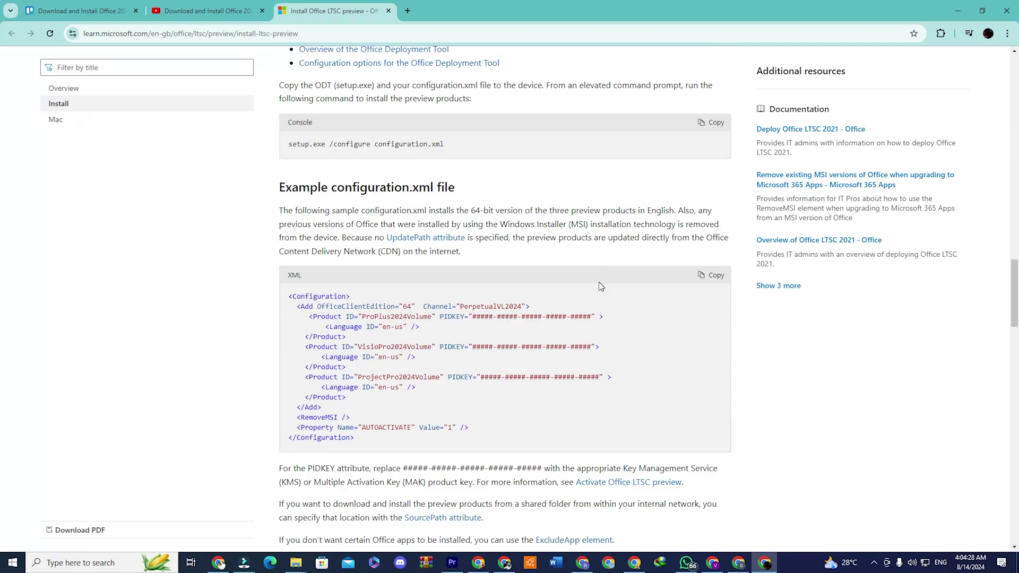
left_click(707, 274)
scroll(573, 301, "down", 1)
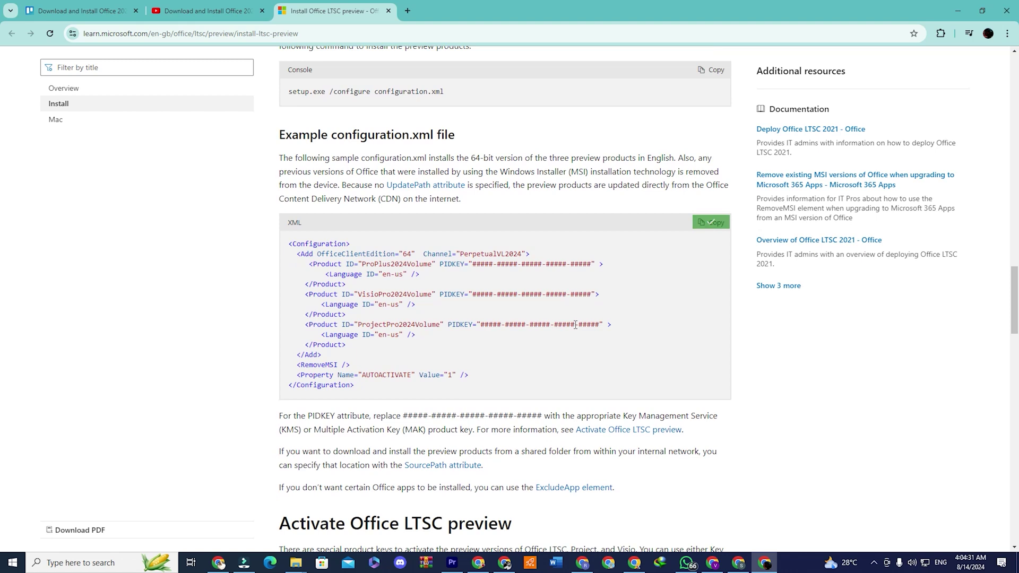
scroll(574, 301, "down", 1)
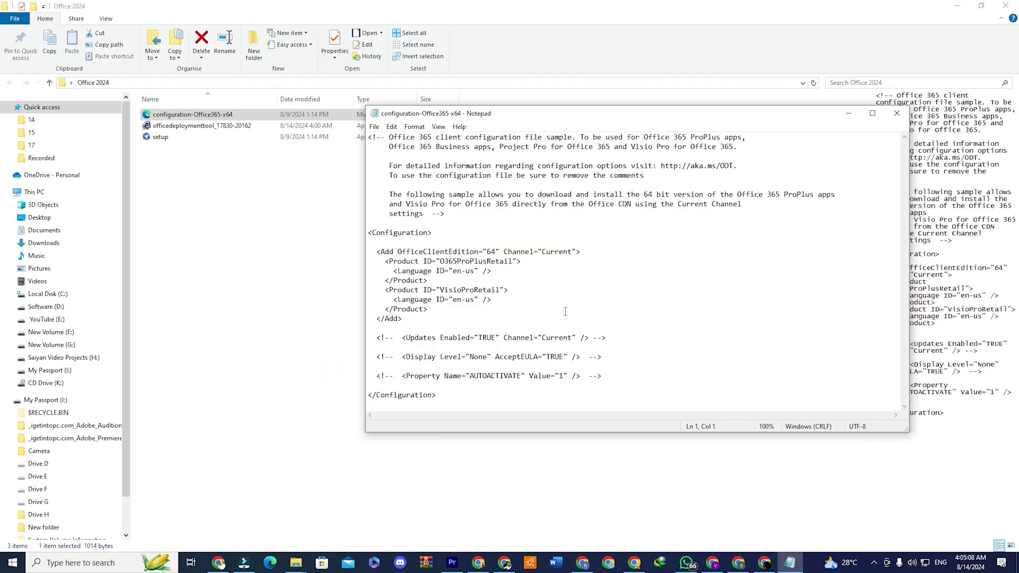
- Replace the configuration file's contents with the copied Office 2024 sample XML
left_click(565, 311)
key("ctrl+a")
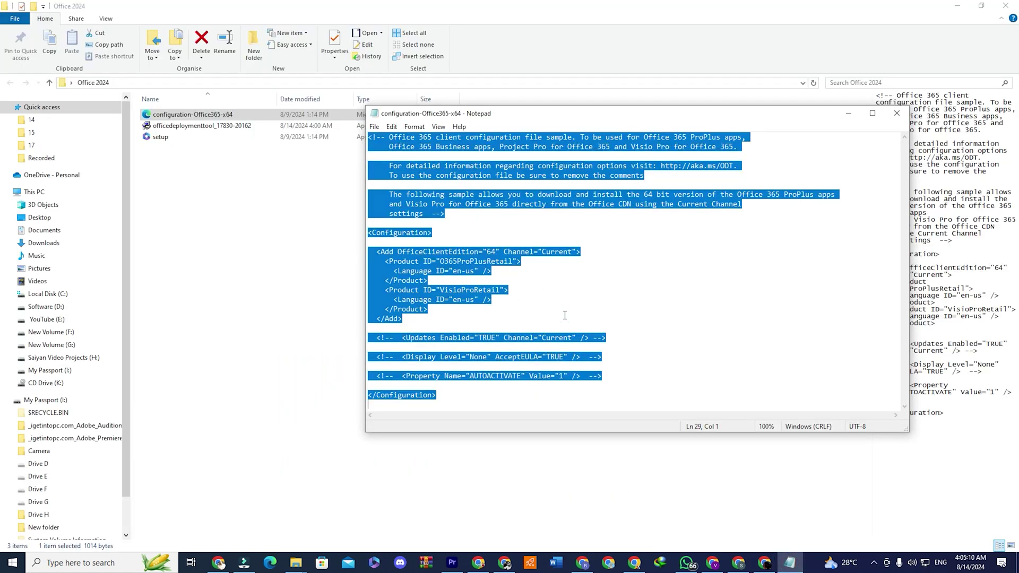
key("ctrl+v")
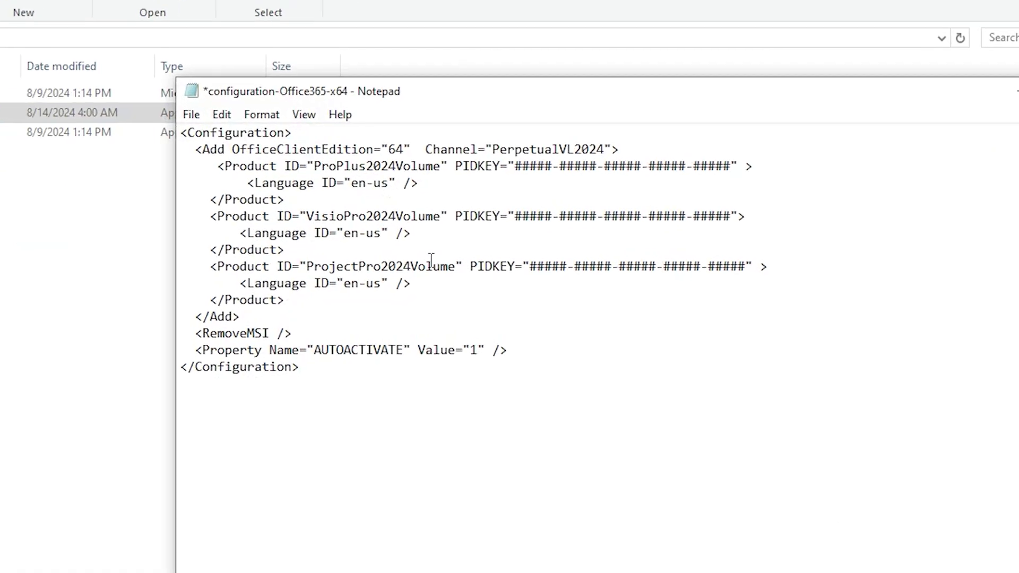
- Delete the Visio and Project product blocks, leaving only ProPlus2024Volume
left_click_drag(124, 234, 269, 335)
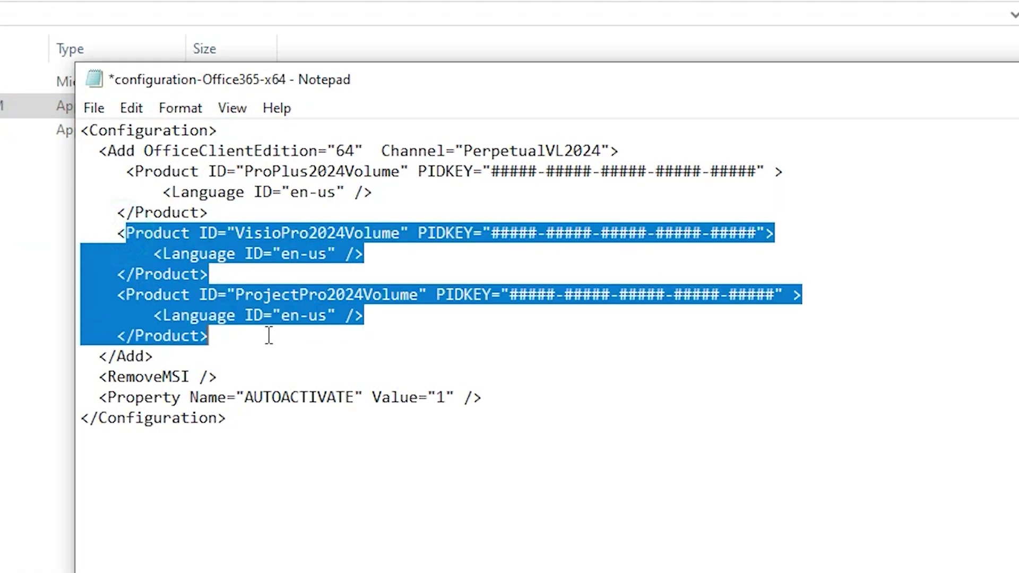
mouse_move(118, 234)
left_mouse_down()
mouse_move(210, 274)
mouse_move(261, 346)
left_mouse_up()
key("Delete")
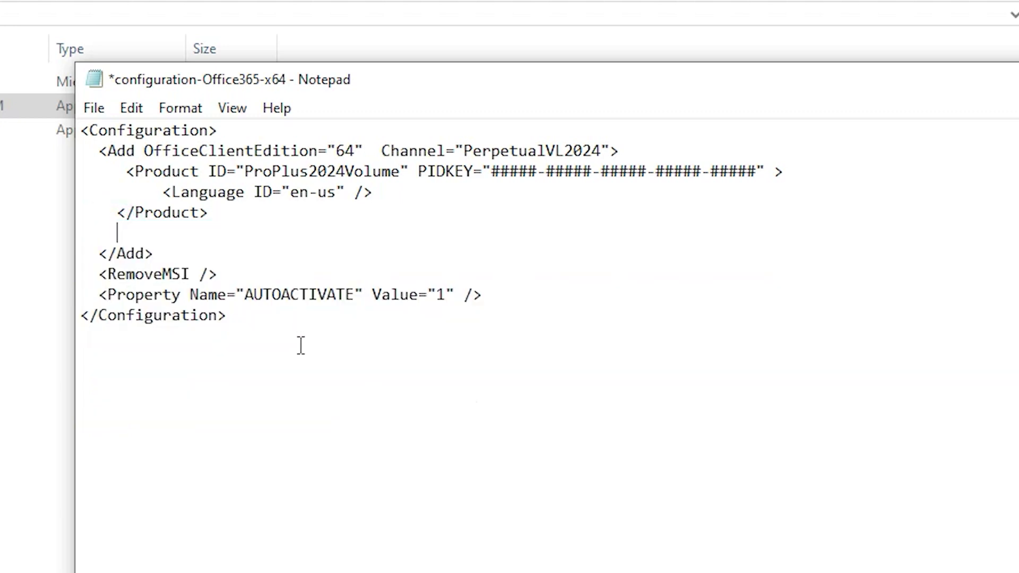
- Copy the Office LTSC 2024 key from Microsoft Learn's KMS key table
left_click(764, 562)
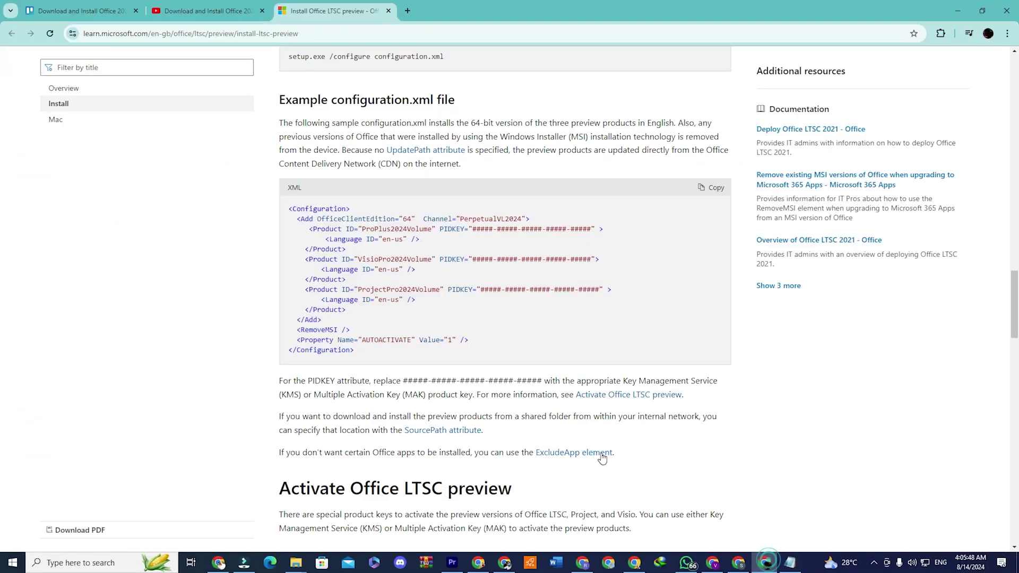
scroll(528, 282, "down", 3)
scroll(513, 316, "down", 7)
scroll(513, 316, "down", 2)
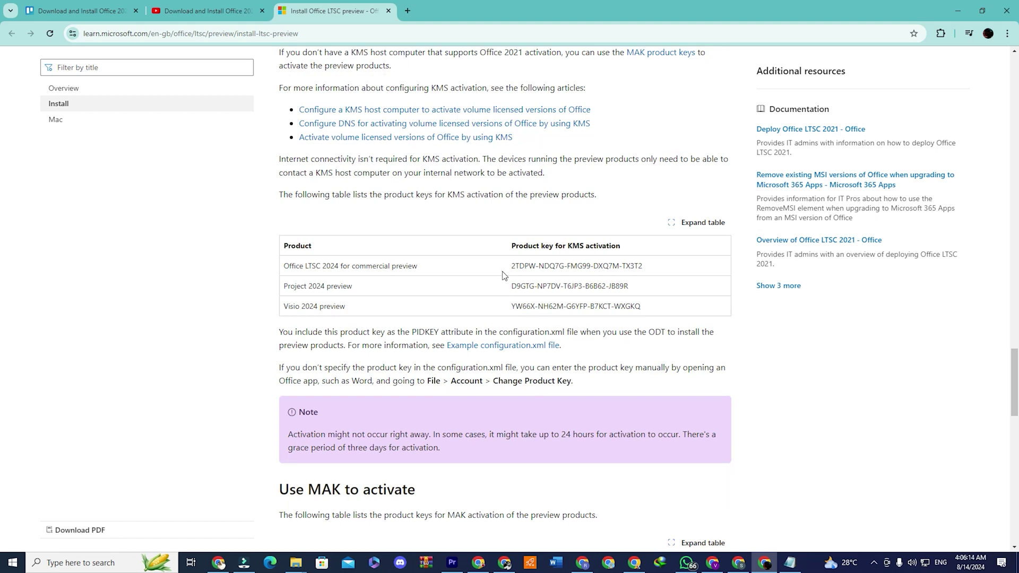
left_click_drag(511, 266, 646, 275)
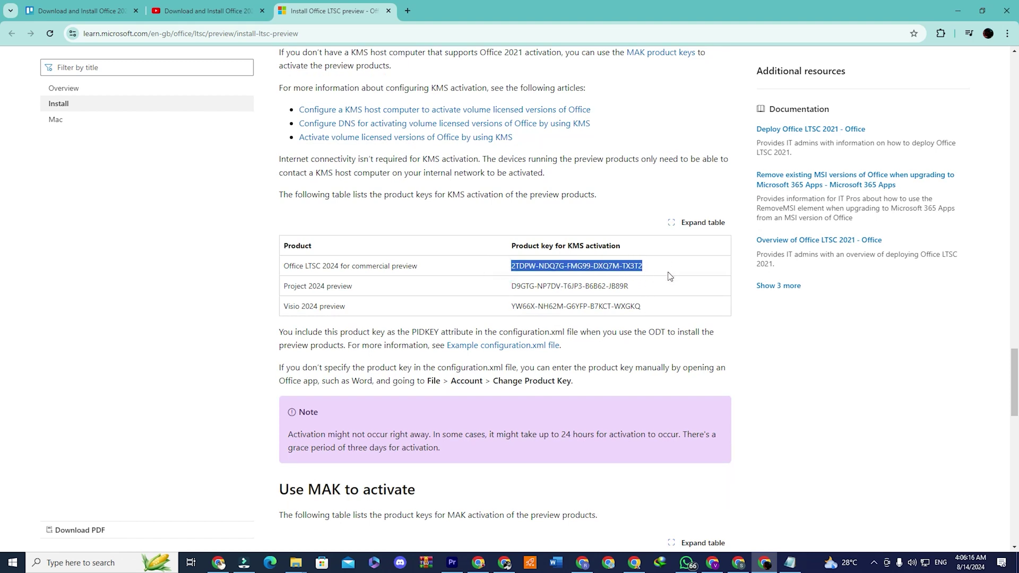
right_click(638, 264)
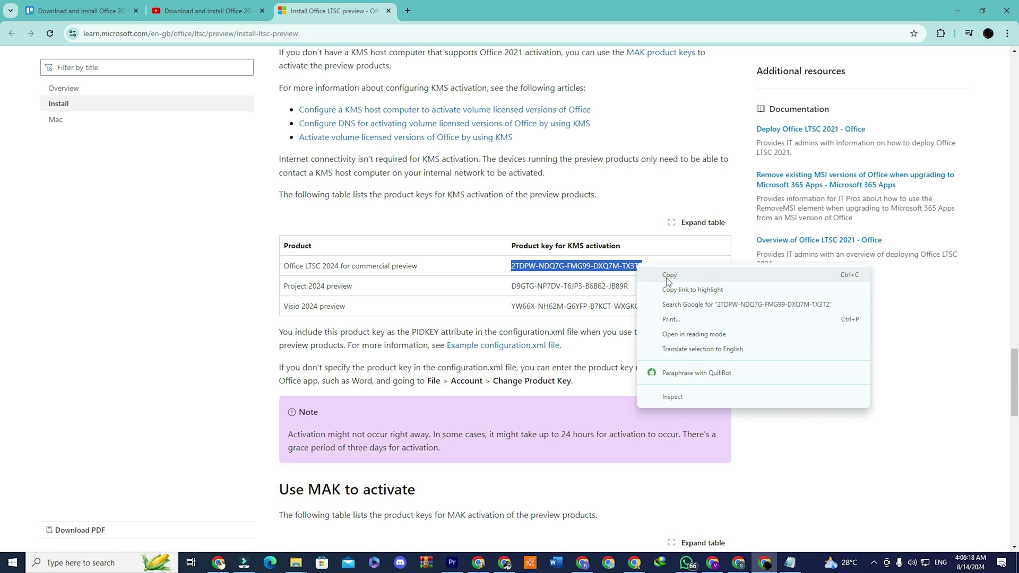
left_click(669, 275)
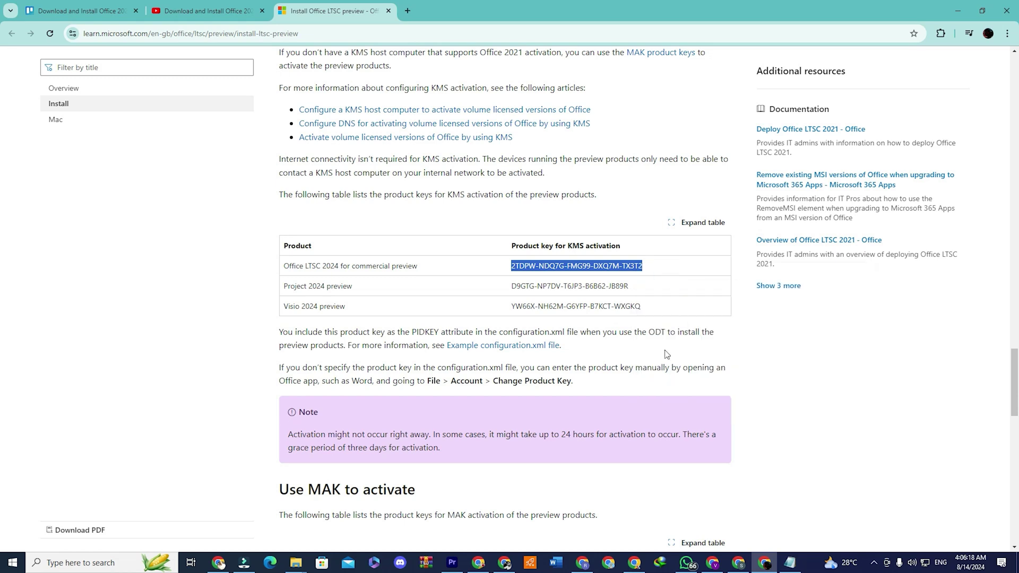
left_click(792, 564)
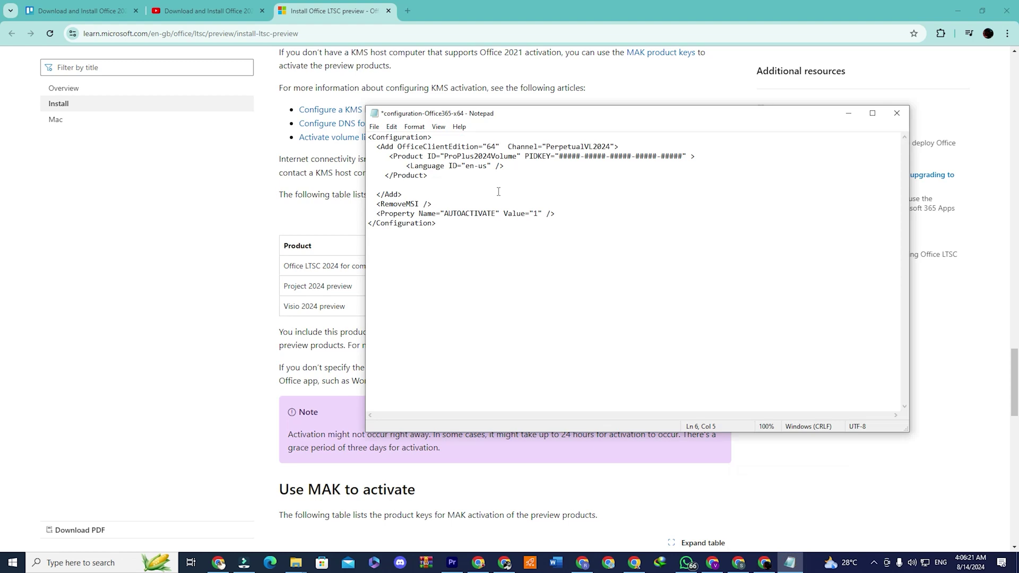
- Paste the KMS key over the ##### PIDKEY placeholder
left_click_drag(559, 156, 670, 156)
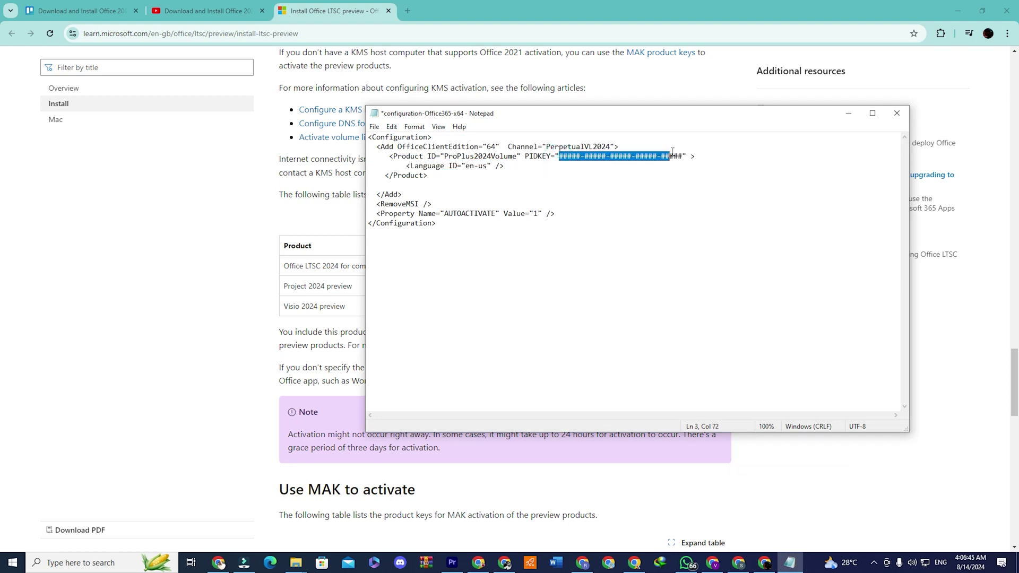
key("ctrl+v")
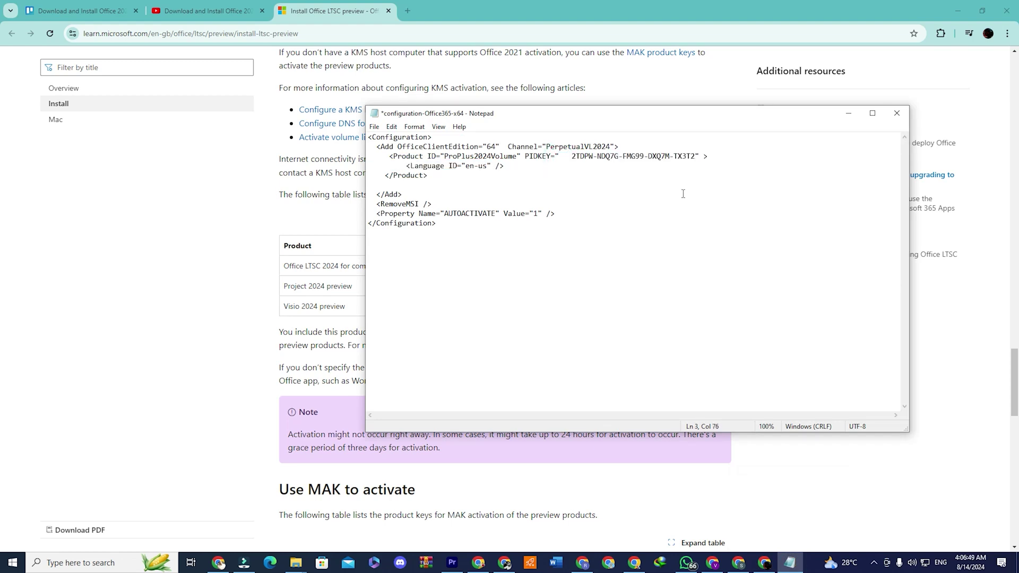
key("BackSpace")
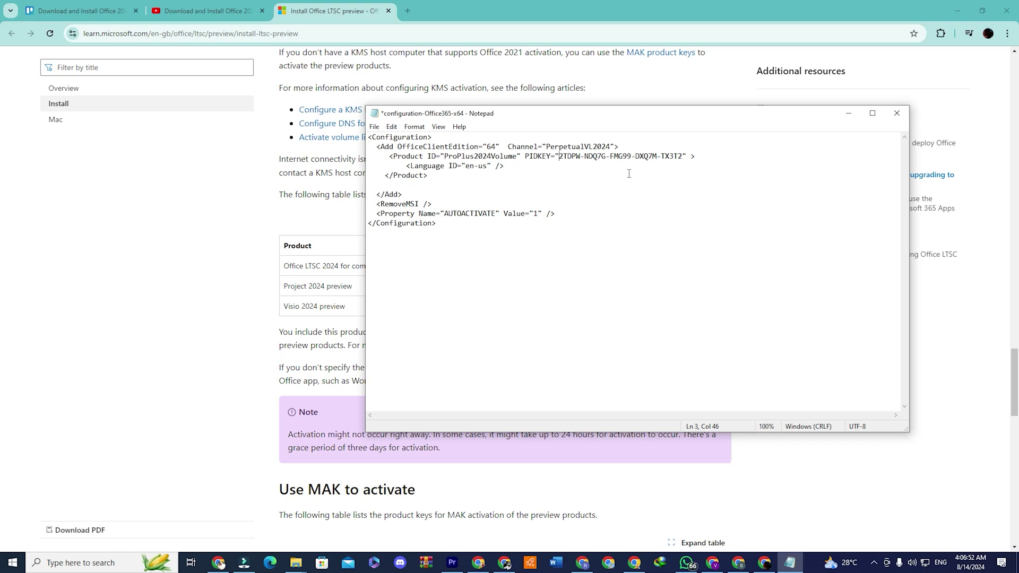
- Save the file as configuration.xml in the Office 2024 folder
left_click(375, 127)
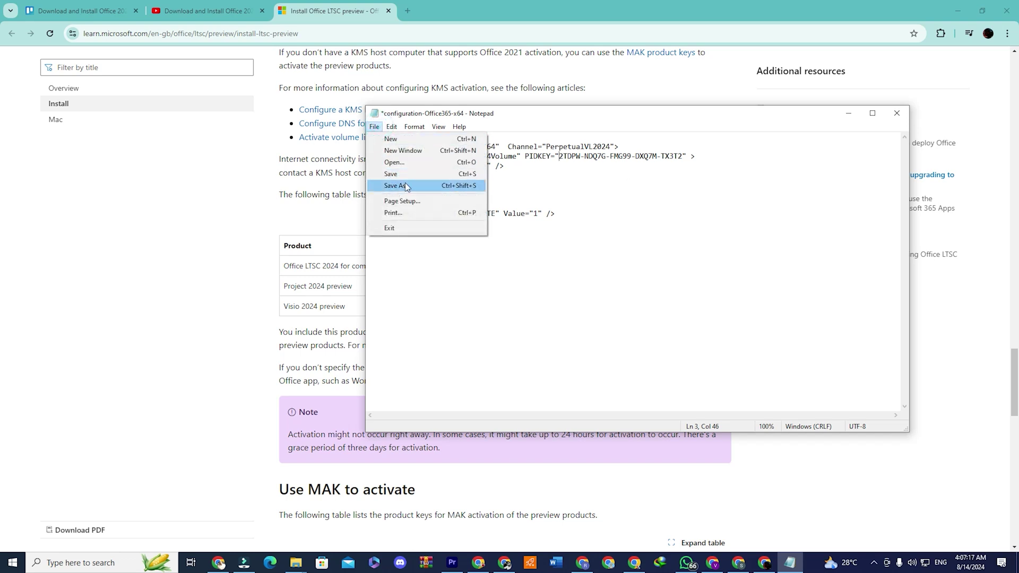
left_click(403, 185)
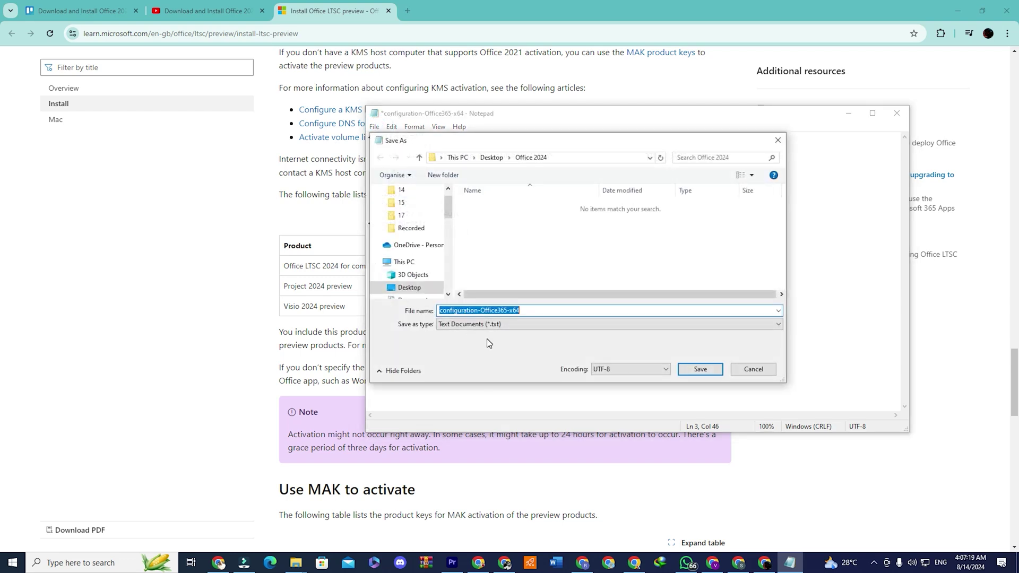
left_click_drag(526, 314, 480, 314)
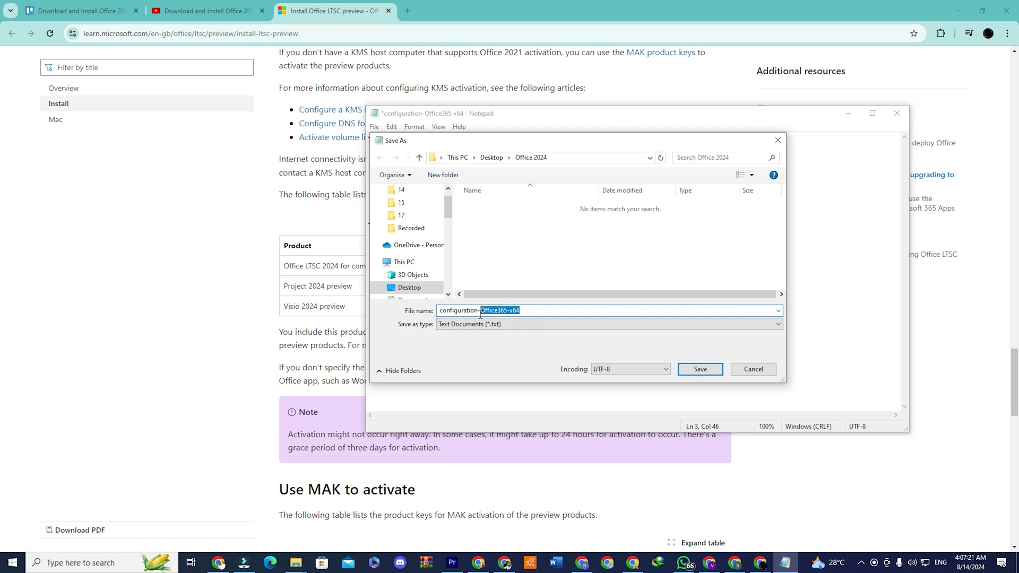
type(".xml")
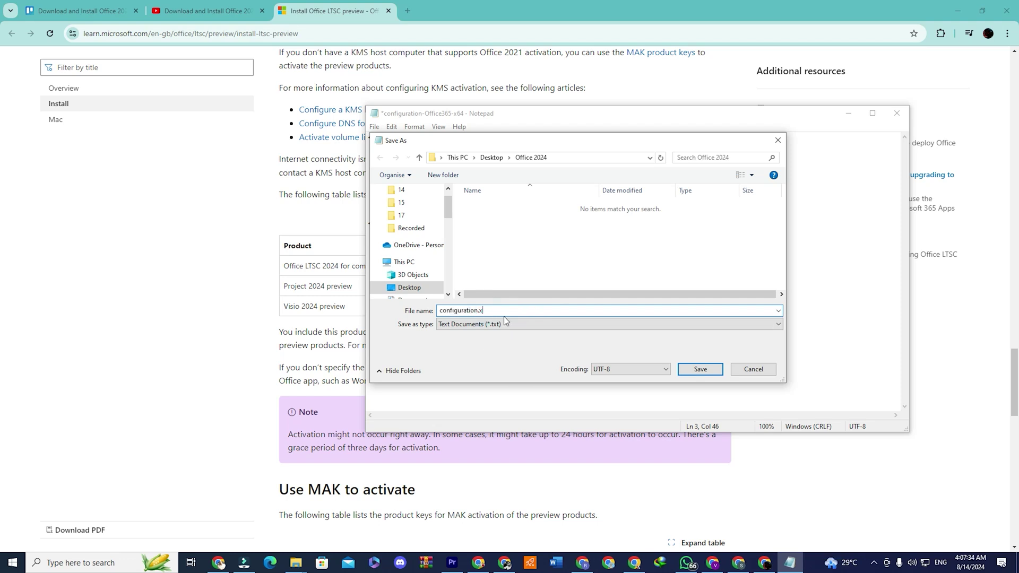
left_click(710, 372)
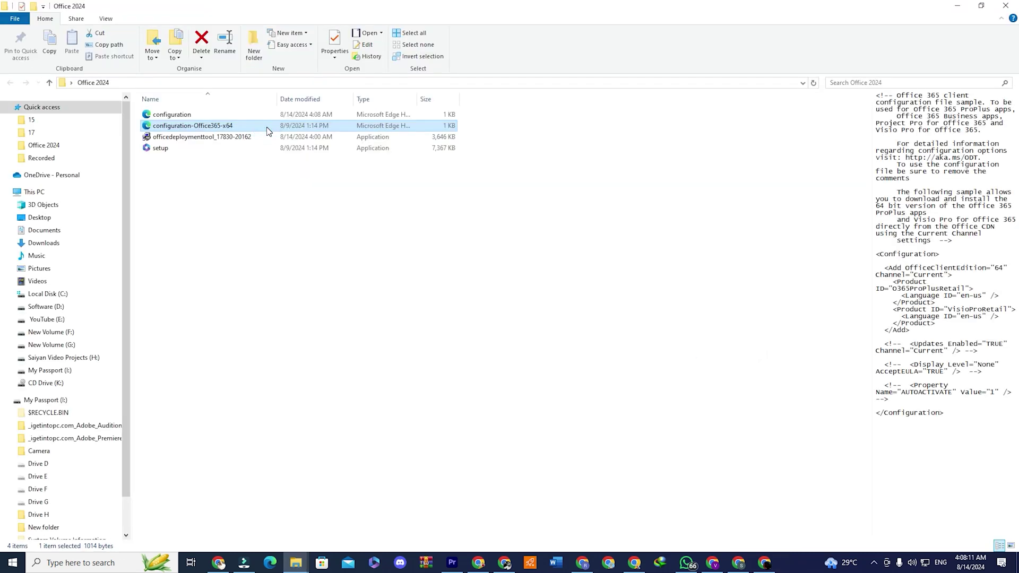
- Delete configuration-Office365-x64 from the Office 2024 folder
key("Delete")
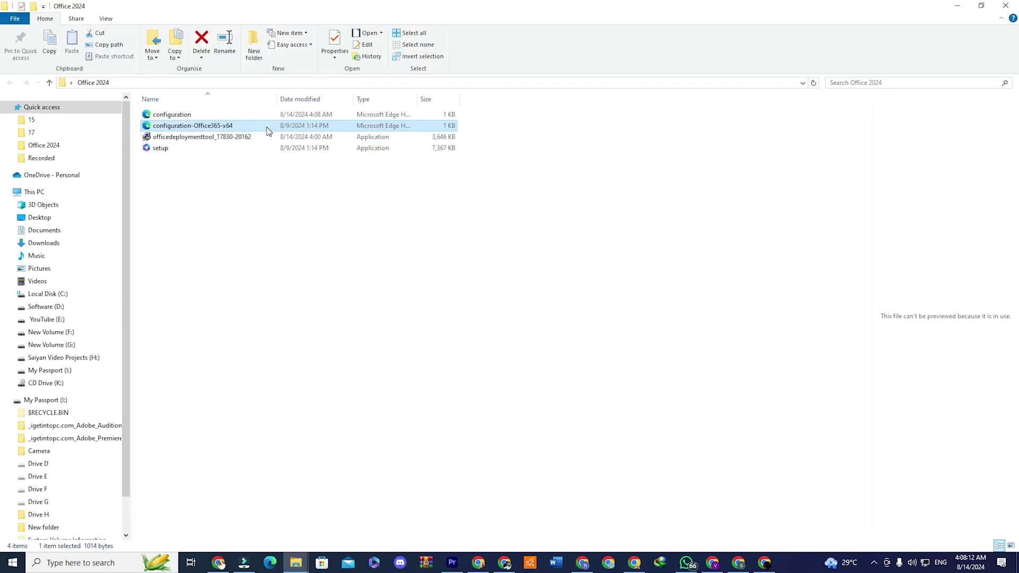
left_click(48, 84)
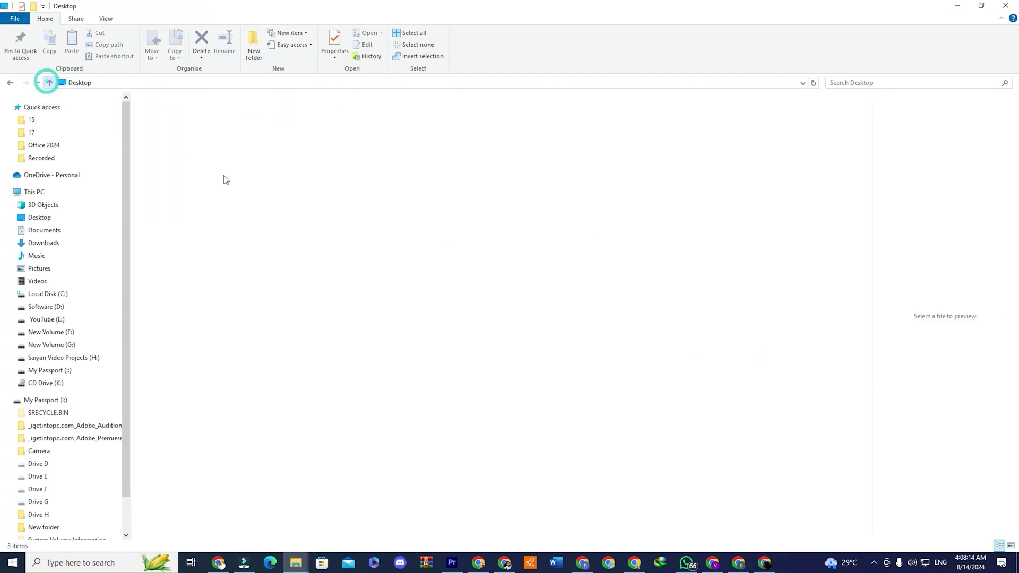
right_click(340, 291)
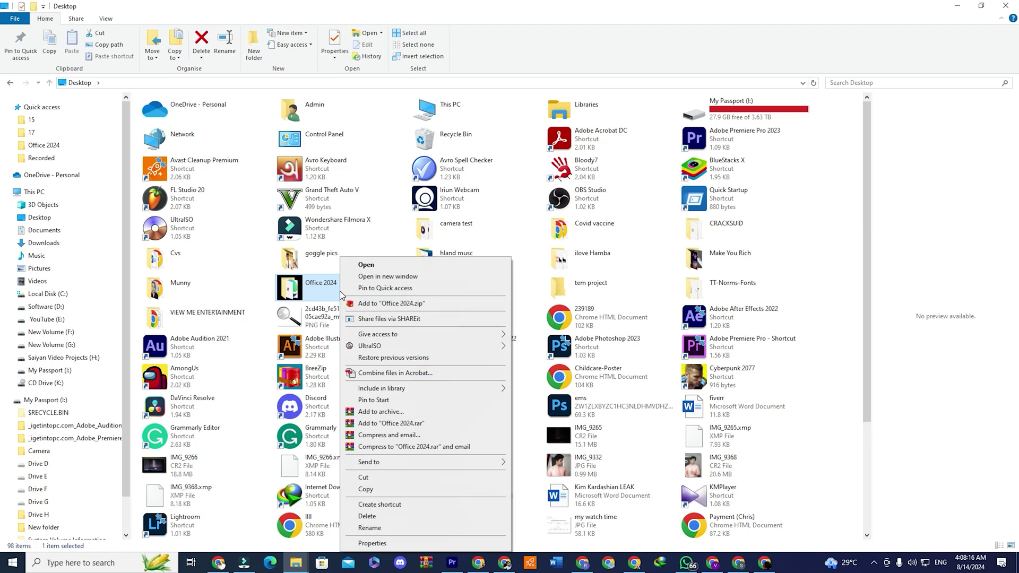
left_click(366, 275)
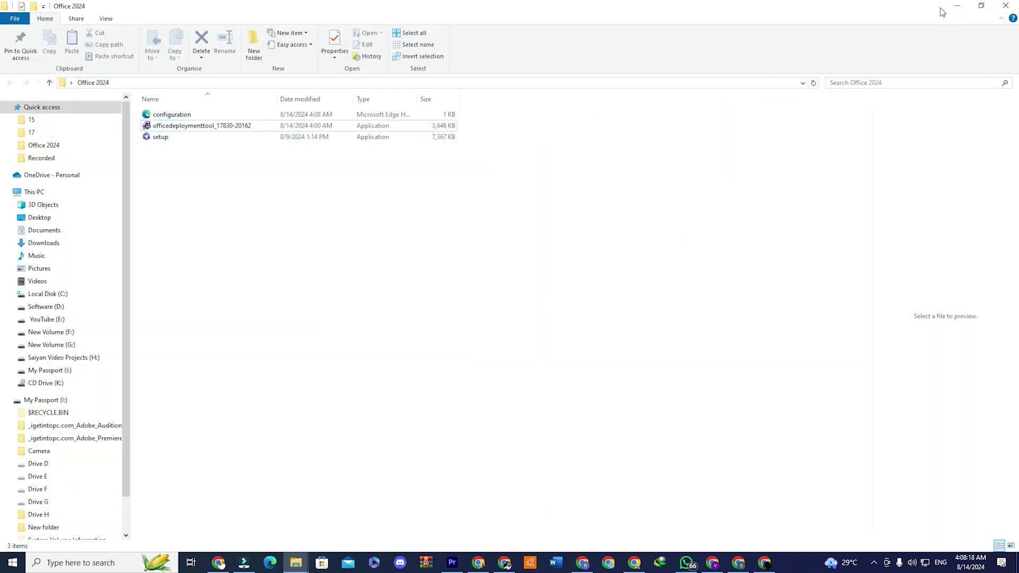
- Copy the Office 2024 folder from the desktop
left_click(958, 6)
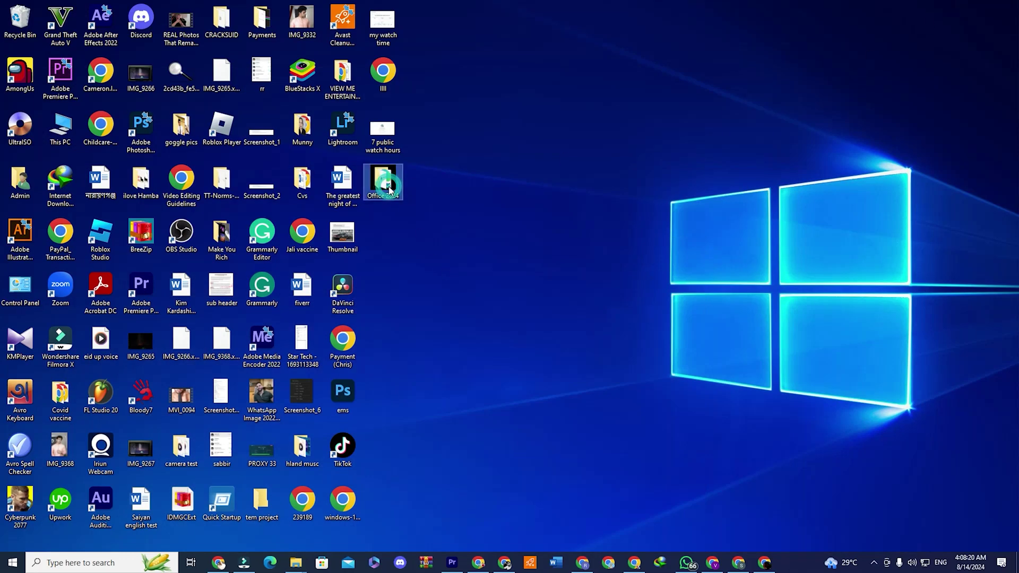
right_click(389, 186)
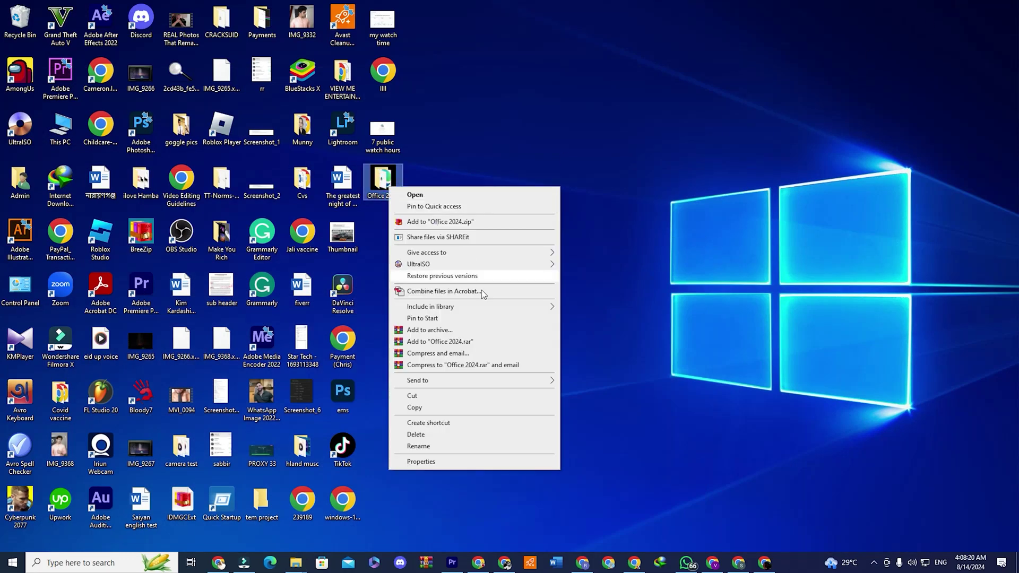
left_click(414, 408)
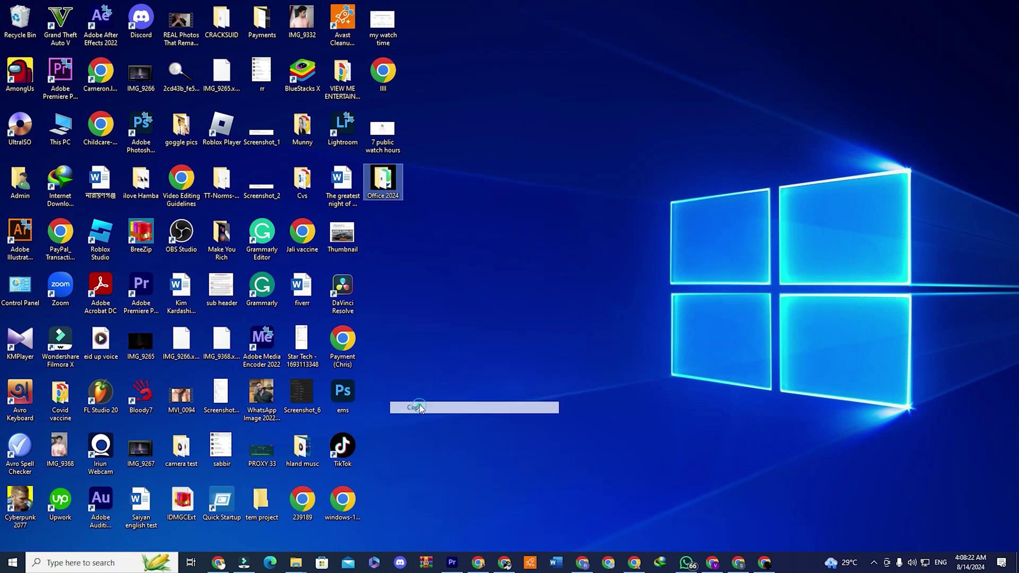
- Paste the copied Office 2024 folder onto Local Disk (C:)
double_click(71, 129)
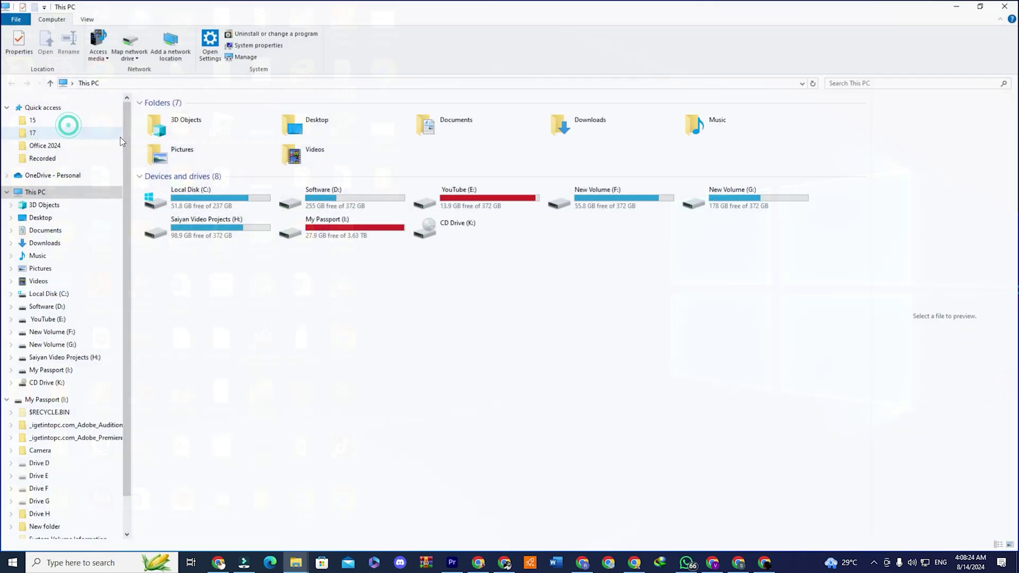
double_click(212, 201)
scroll(605, 289, "down", 3)
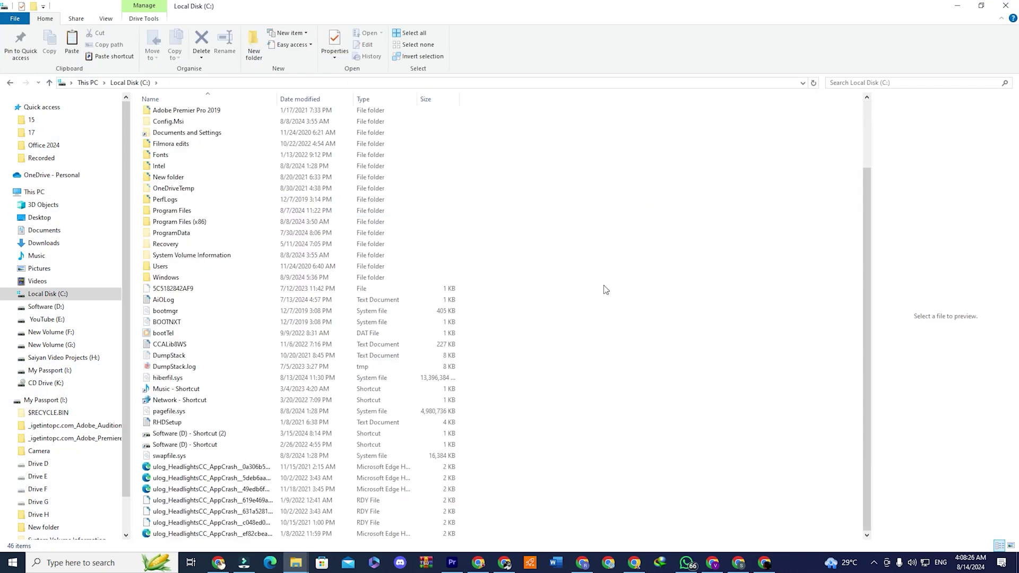
right_click(700, 234)
left_click(722, 287)
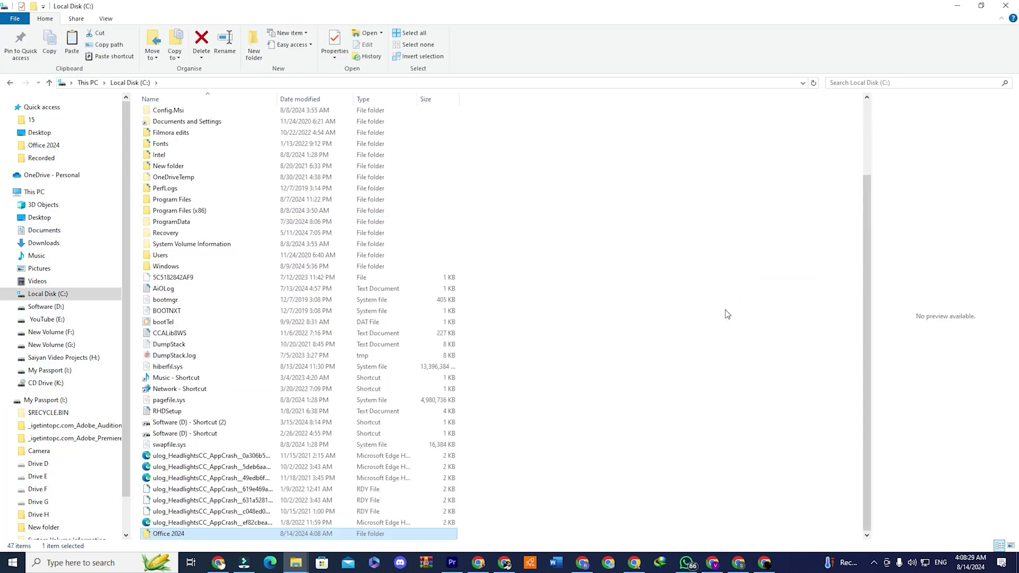
- Open the Office 2024 folder and copy its folder path from the address bar
double_click(207, 534)
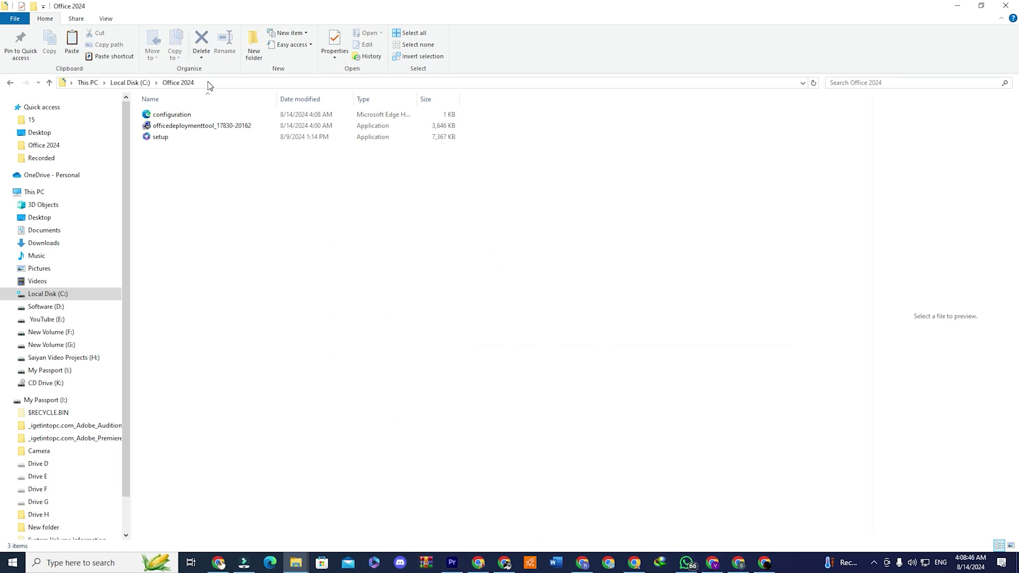
left_click(229, 80)
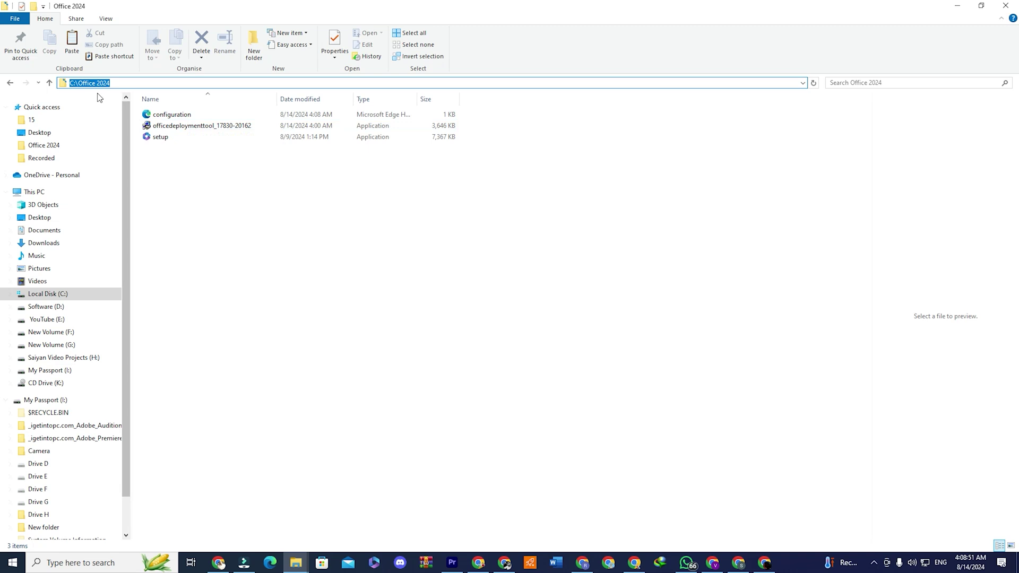
key("ctrl+c")
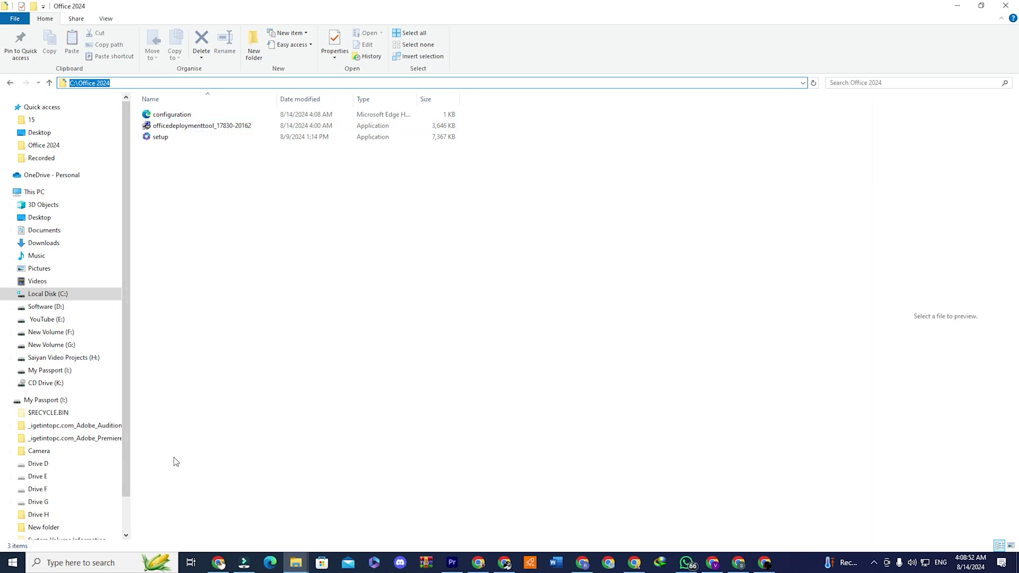
- Launch Command Prompt as administrator from Windows search and maximize it
left_click(93, 567)
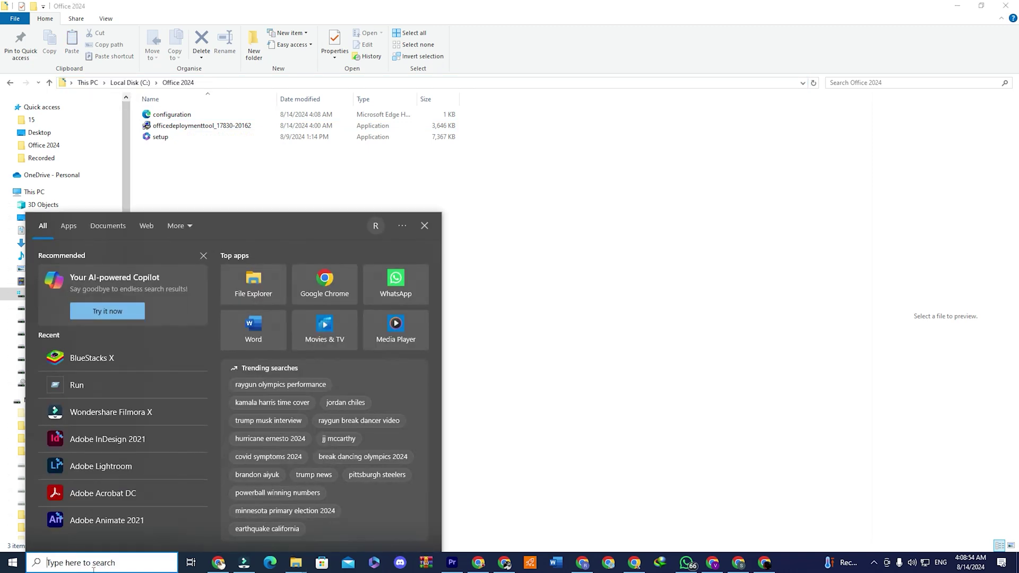
type("com")
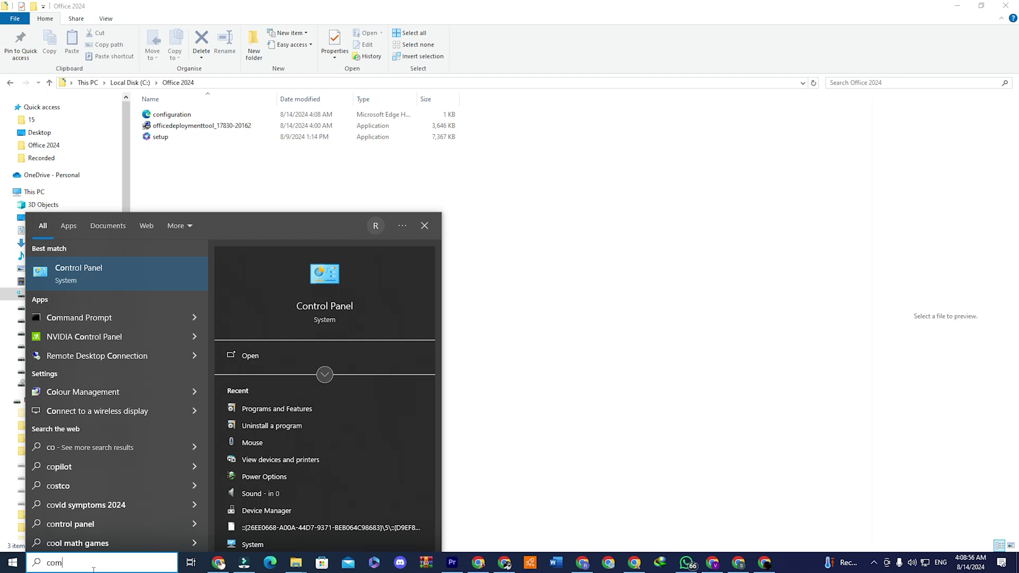
type("and")
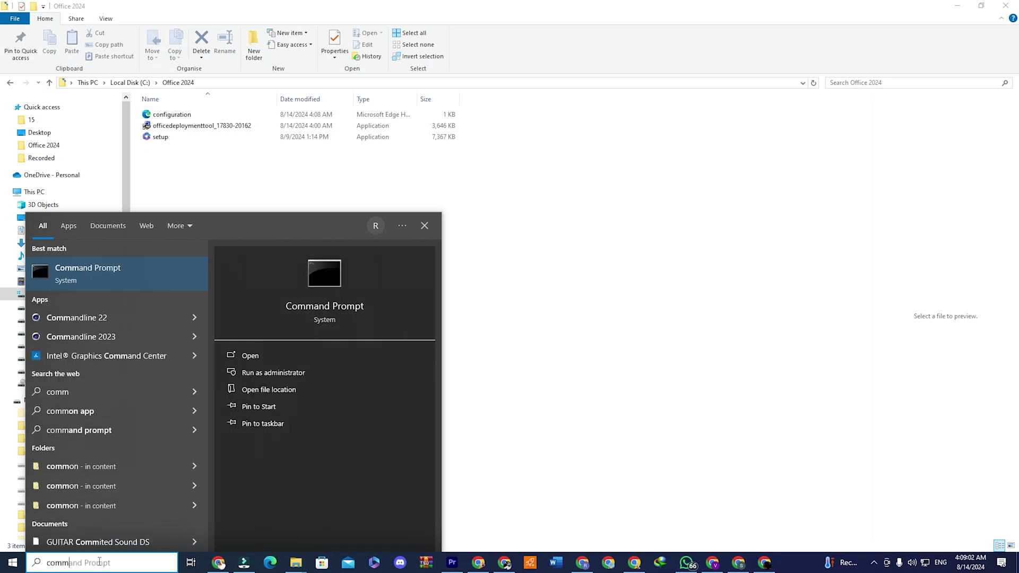
left_click(101, 271)
key("super+Up")
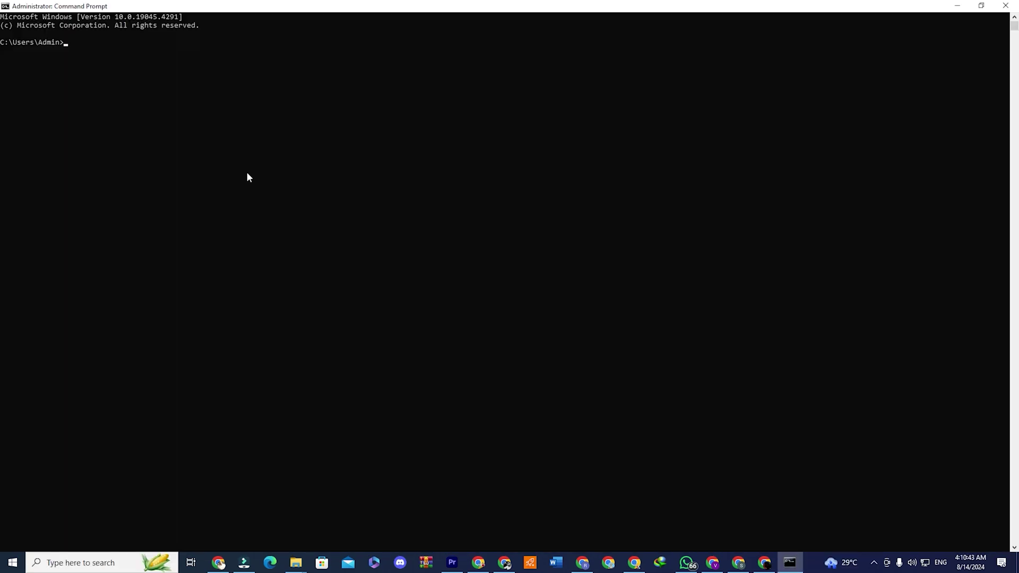
- Change the prompt's working folder with cd to the pasted C:\Office 2024 path
type("cd")
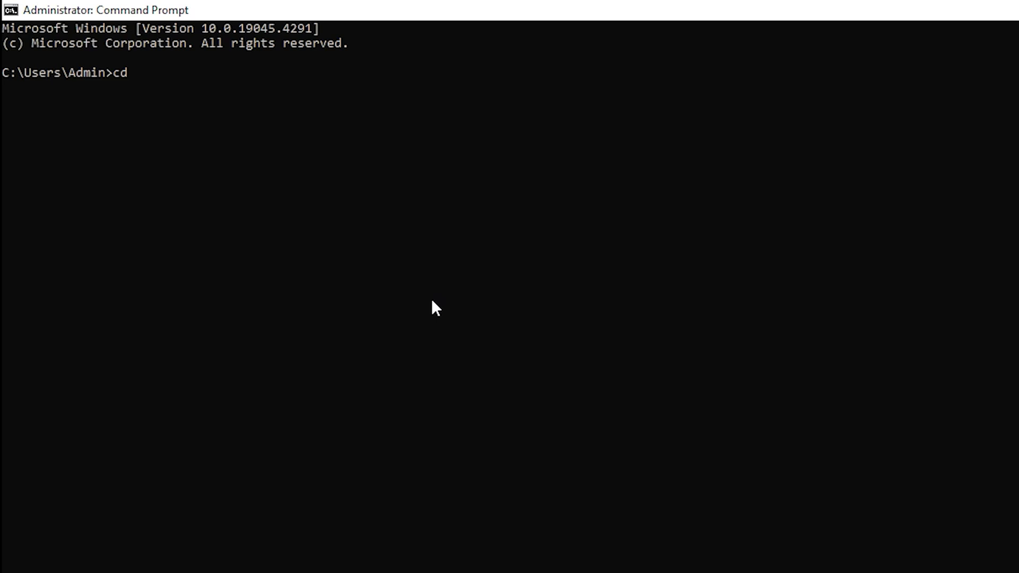
right_click(175, 88)
left_click(240, 140)
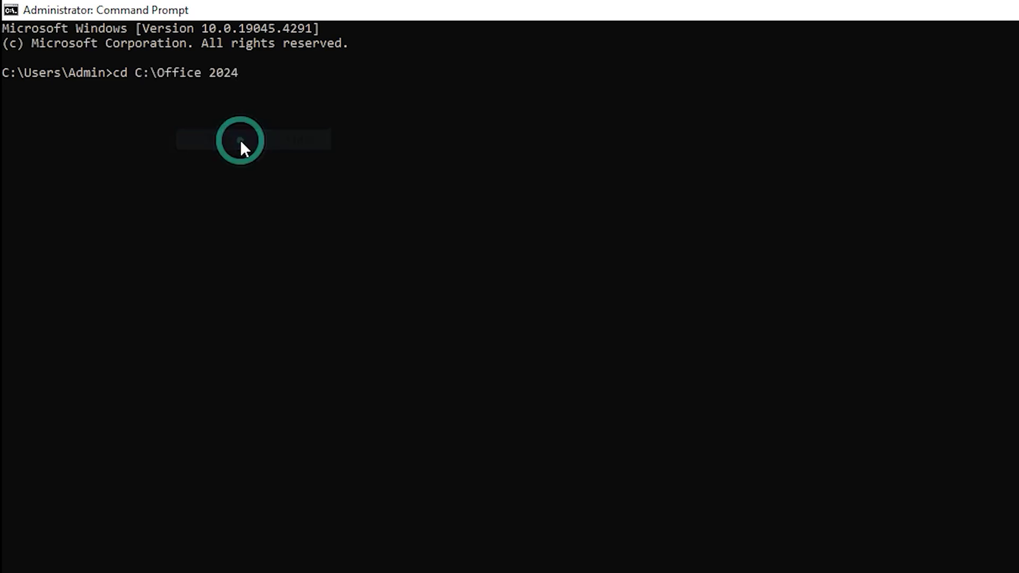
key("Return")
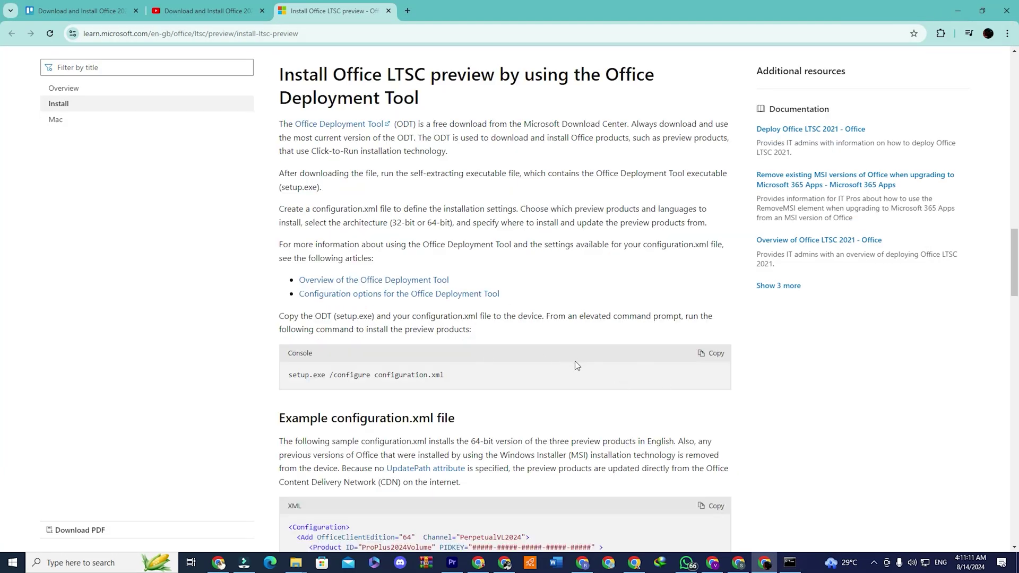
- Run 'setup.exe /configure configuration.xml', copied from the docs page, to install Office
left_click_drag(288, 375, 415, 375)
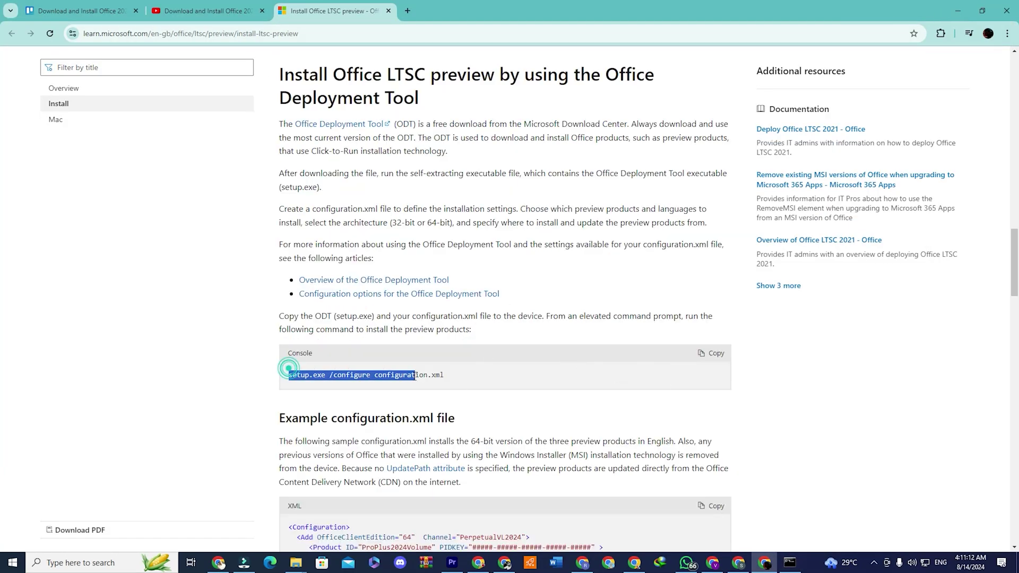
left_click(712, 353)
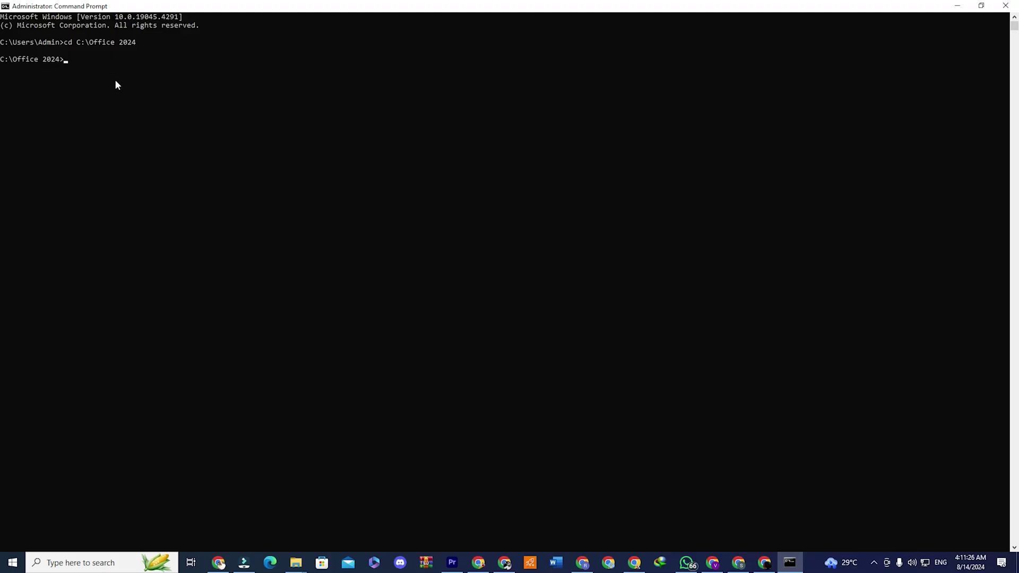
key("ctrl+v")
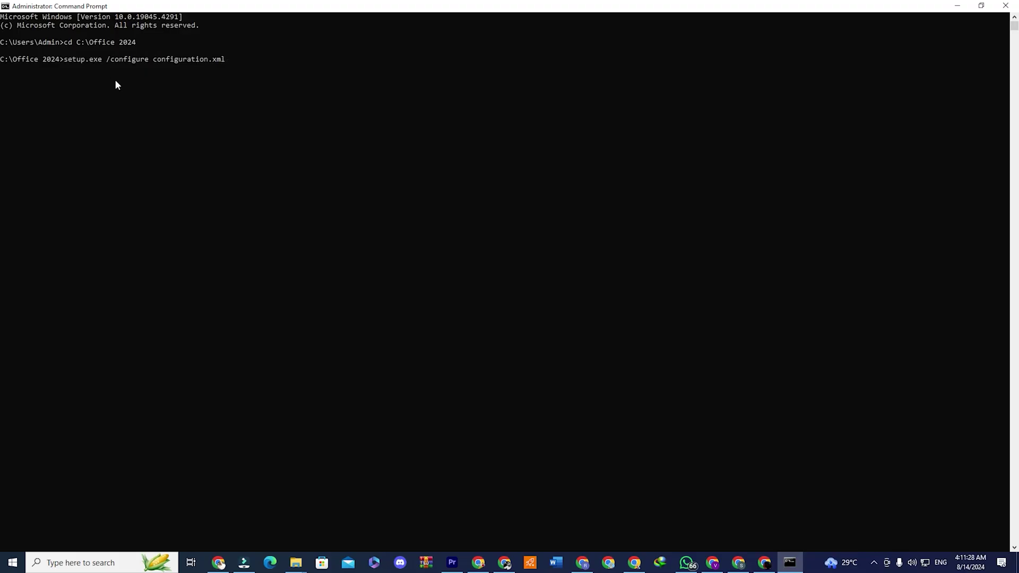
key("Return")
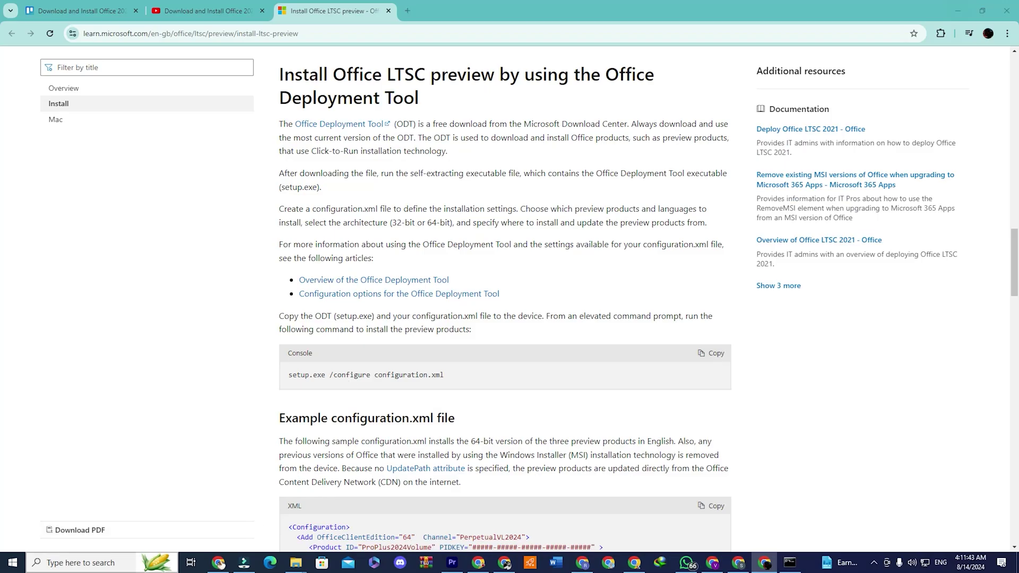
- Launch Word via a Windows search and go to its Account page to change the product key
left_click(80, 563)
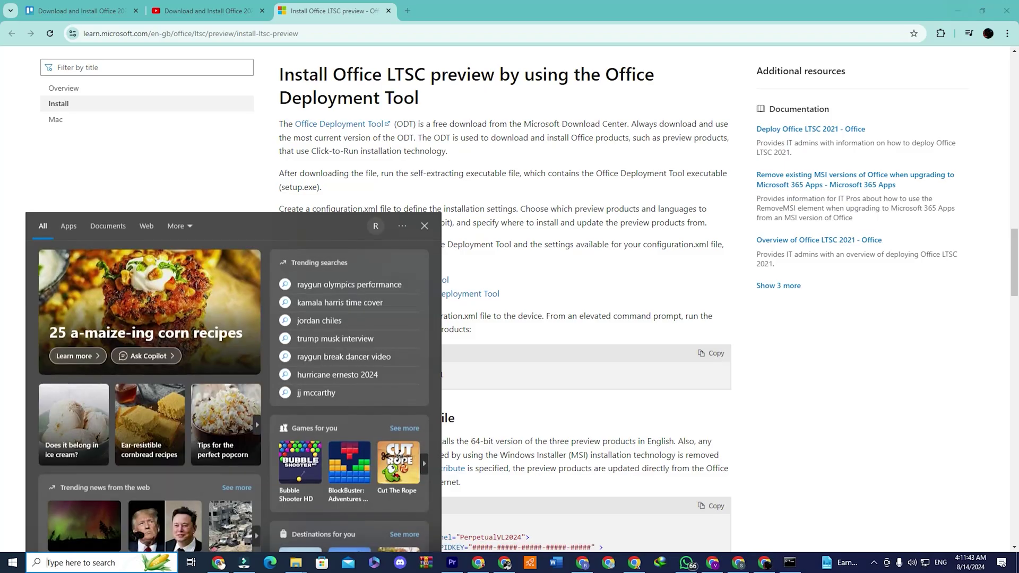
type("off")
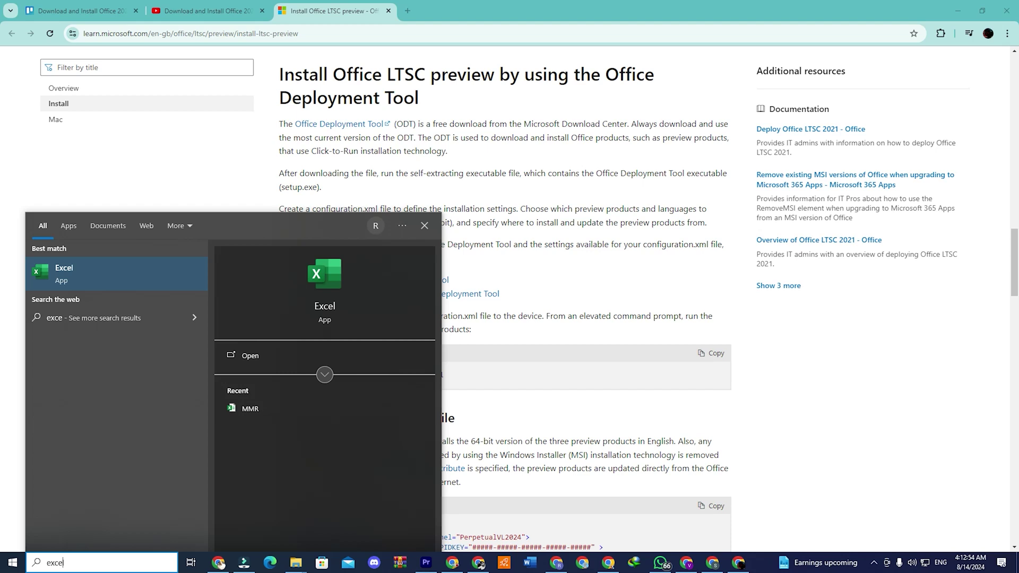
key("BackSpace")
key("BackSpace")
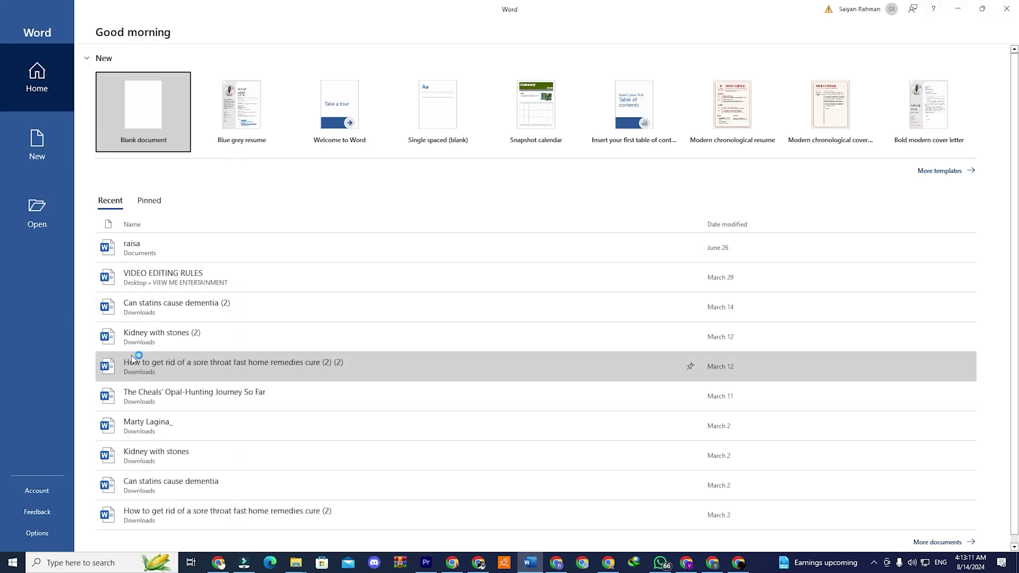
left_click(37, 491)
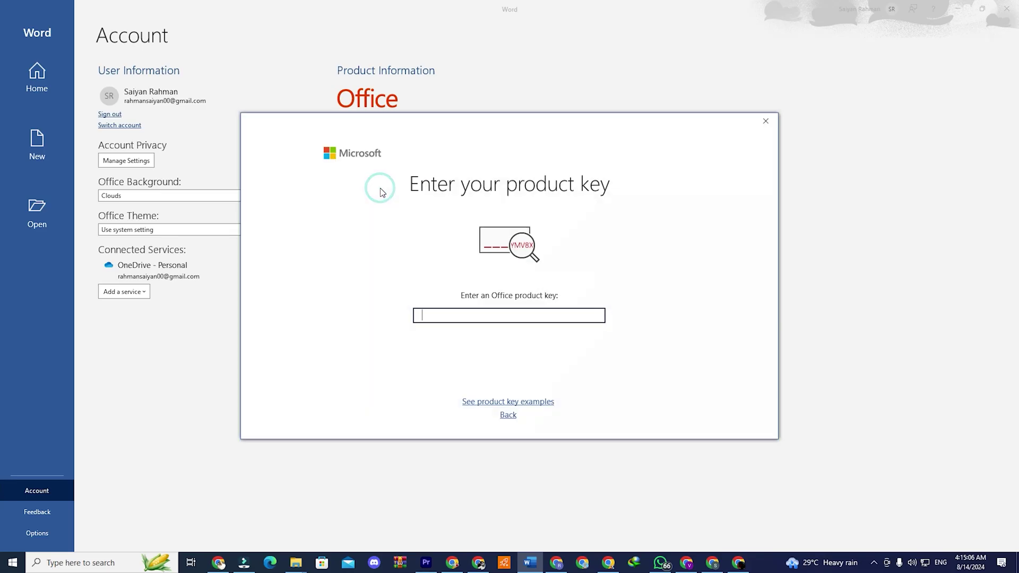
- Select the Office LTSC 2024 commercial preview MAK key in Microsoft Learn's activation table
left_click(468, 318)
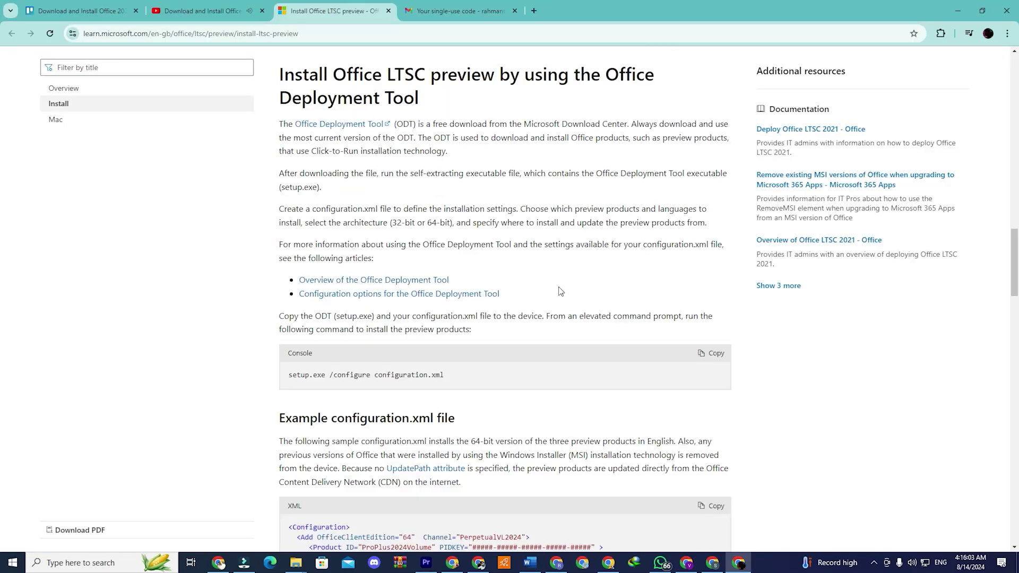
scroll(553, 305, "down", 4)
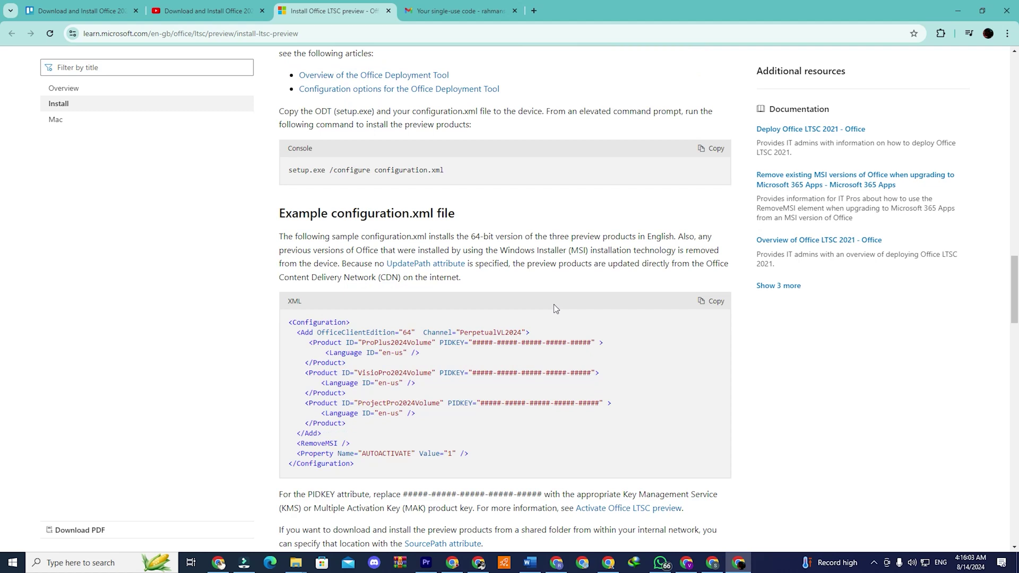
scroll(553, 305, "down", 7)
scroll(556, 318, "down", 6)
scroll(555, 318, "down", 3)
scroll(568, 310, "down", 4)
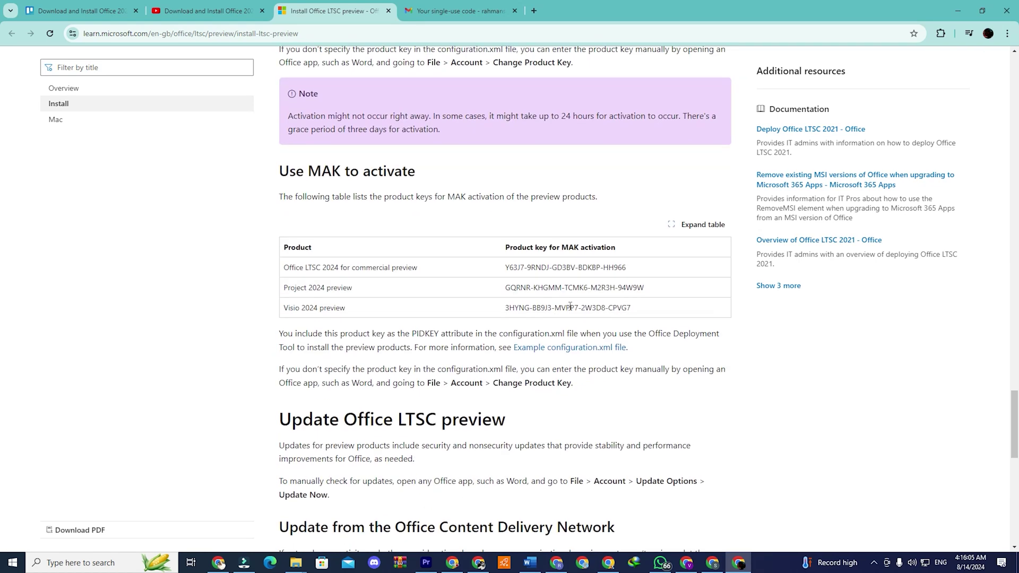
scroll(529, 410, "up", 6)
scroll(529, 410, "down", 3)
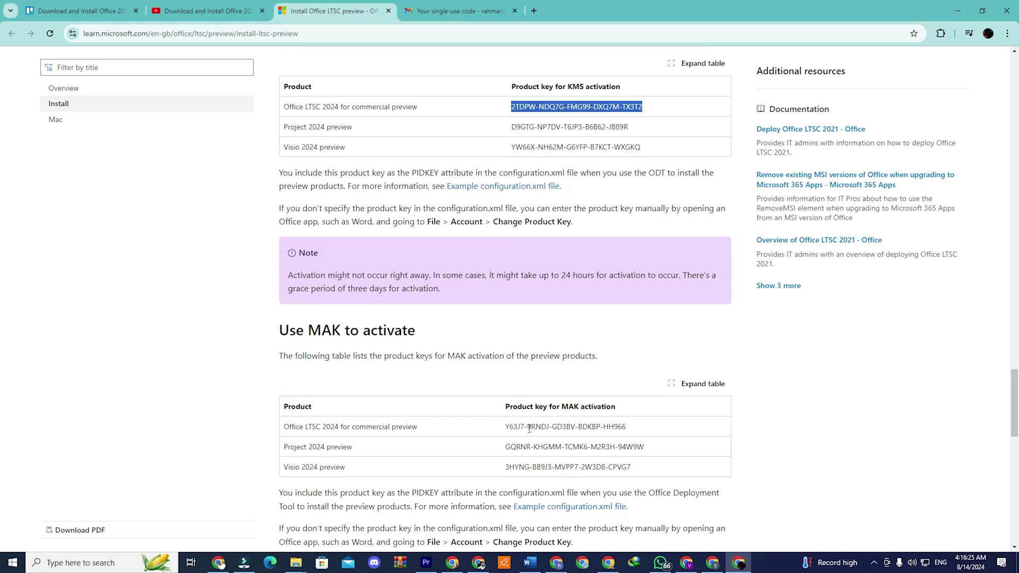
left_click_drag(506, 427, 641, 428)
key("ctrl+c")
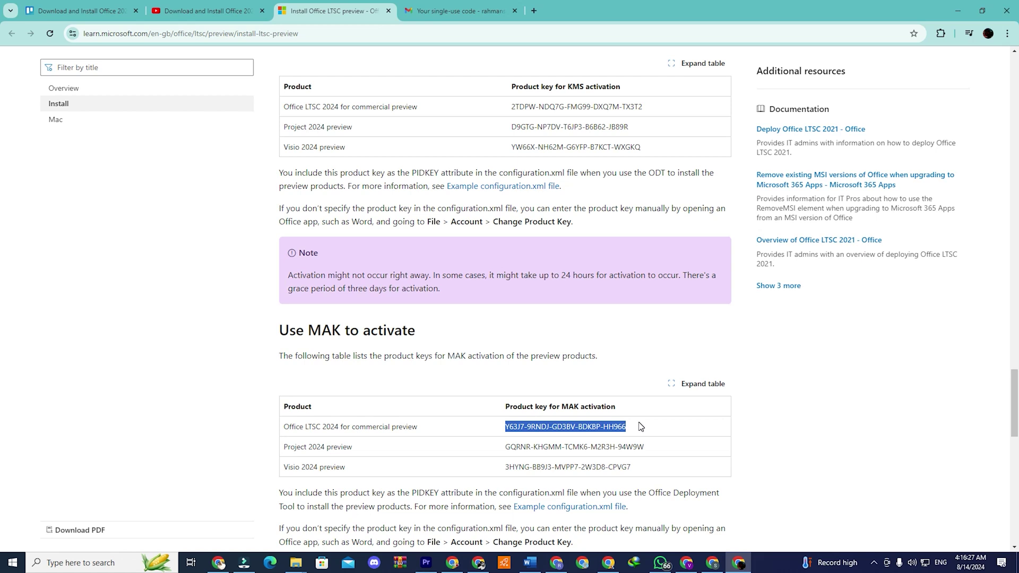
- Paste the MAK key into Word's product key prompt, then choose Blank document
left_click(951, 15)
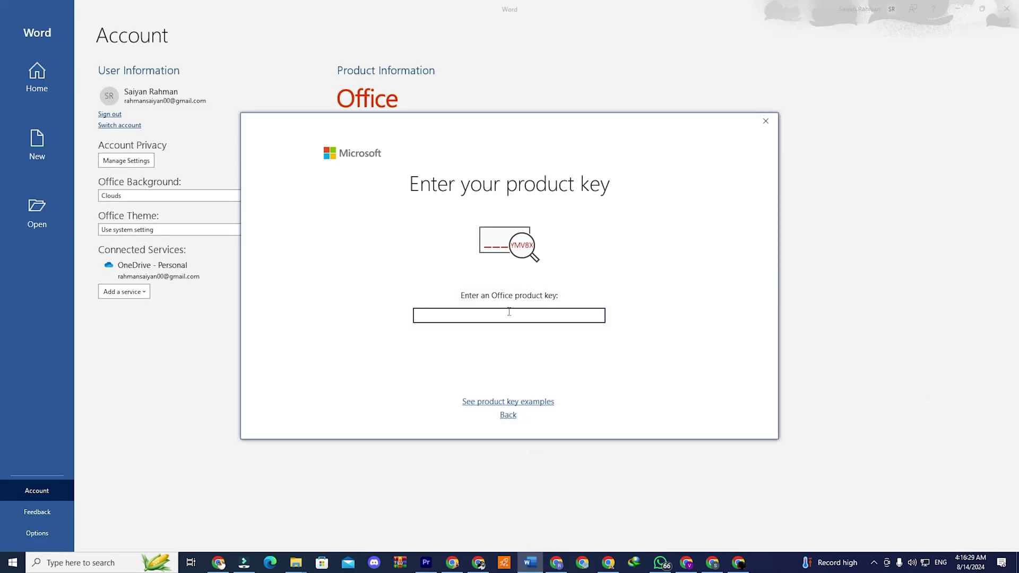
key("ctrl+v")
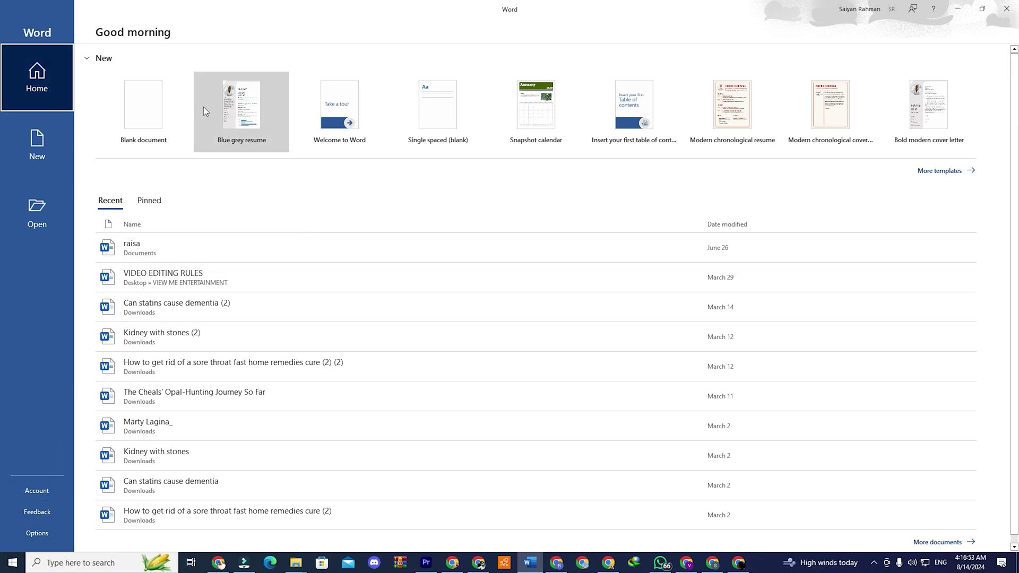
left_click(141, 115)
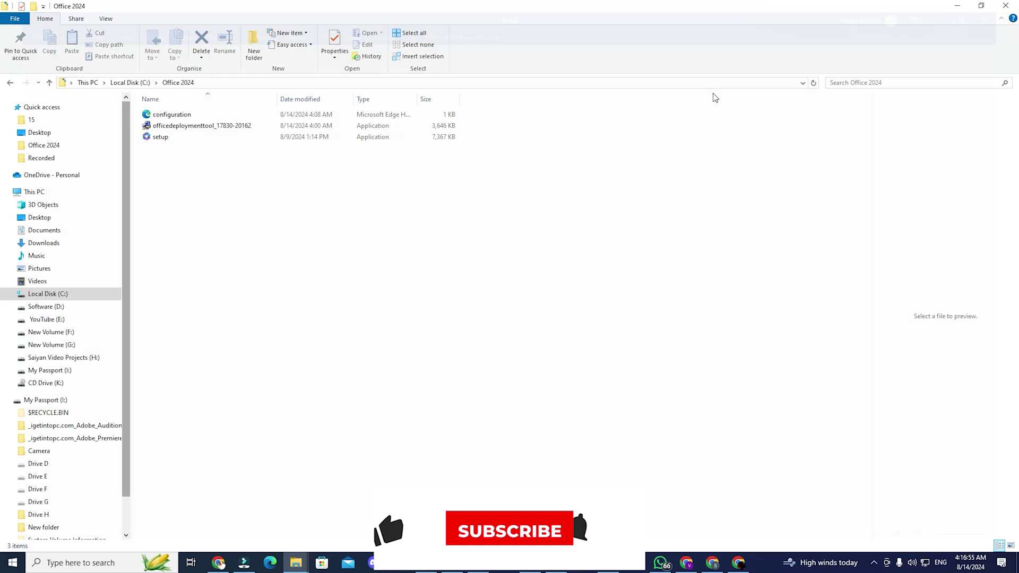